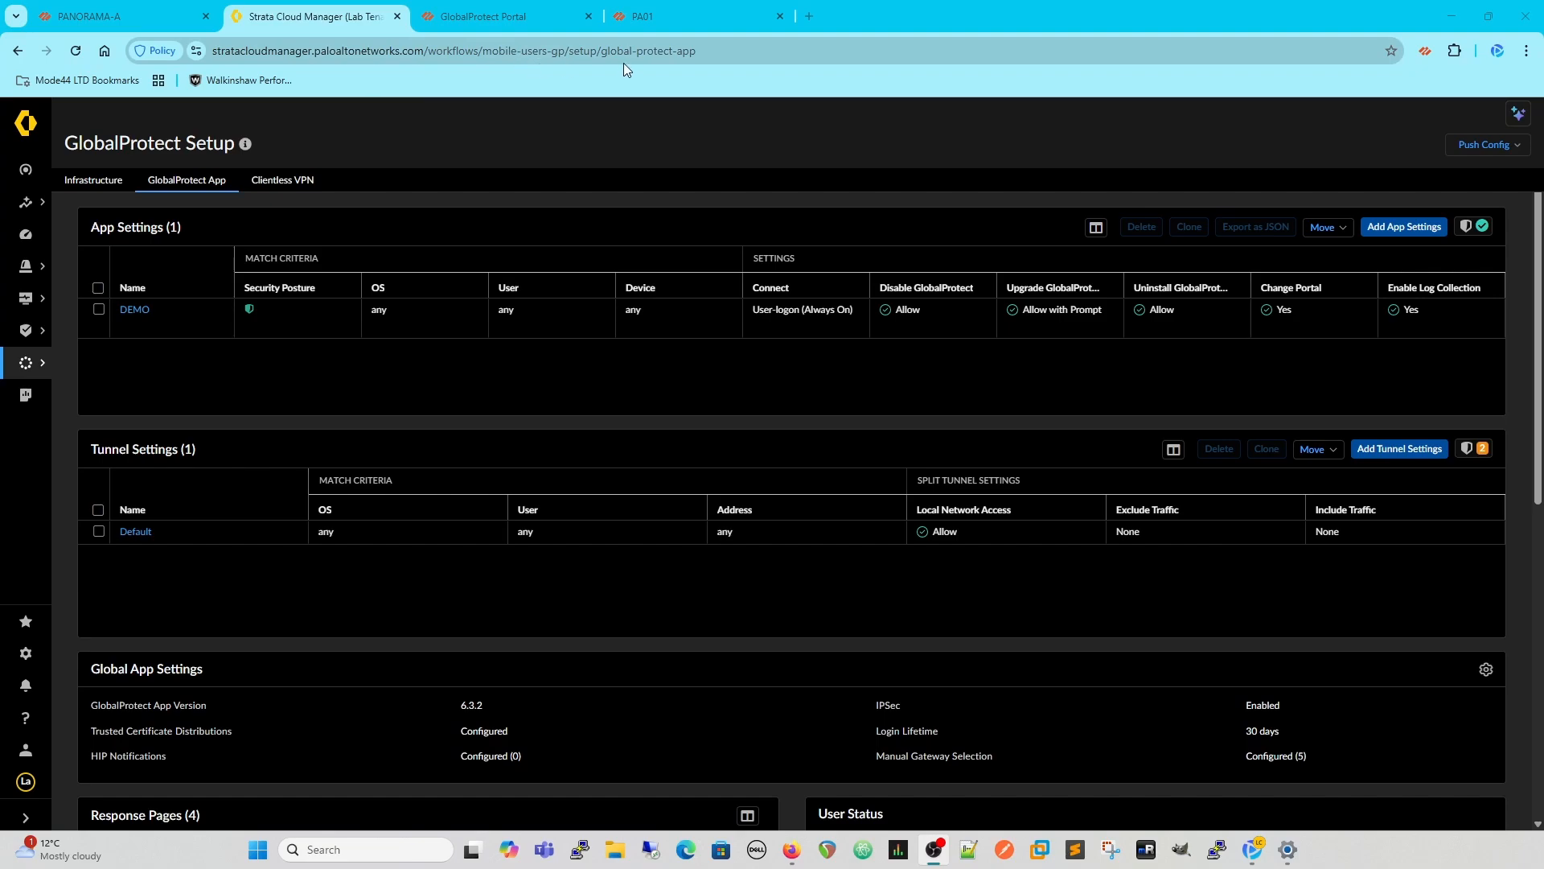
- Activate GlobalProtect app version 6.3.3 in the Global App Settings and save the change
mouse_move(26, 366)
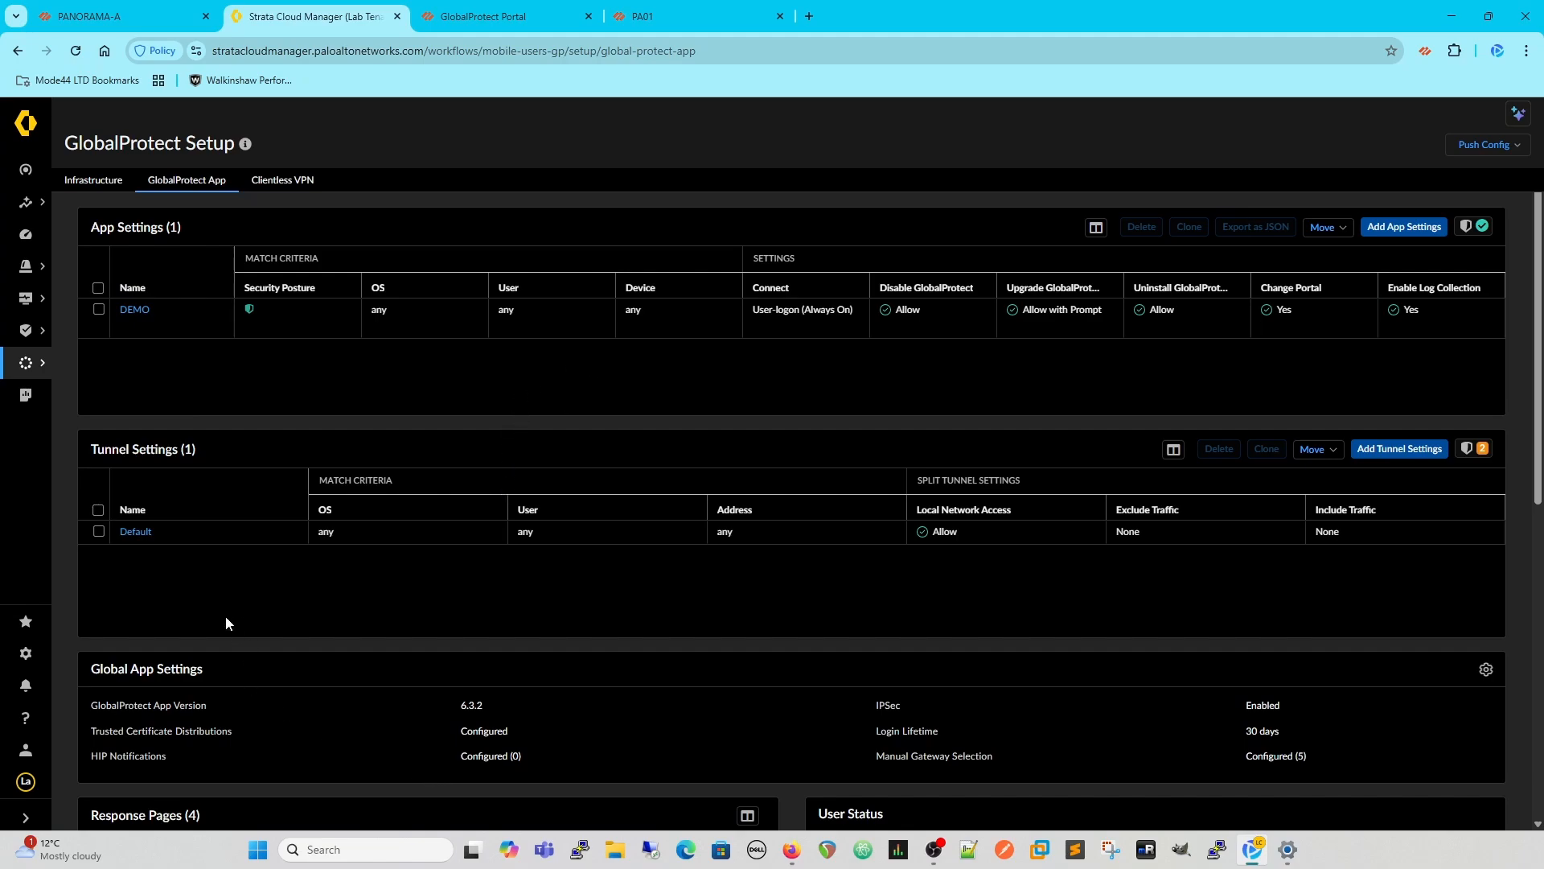
scroll(804, 542, down, 2)
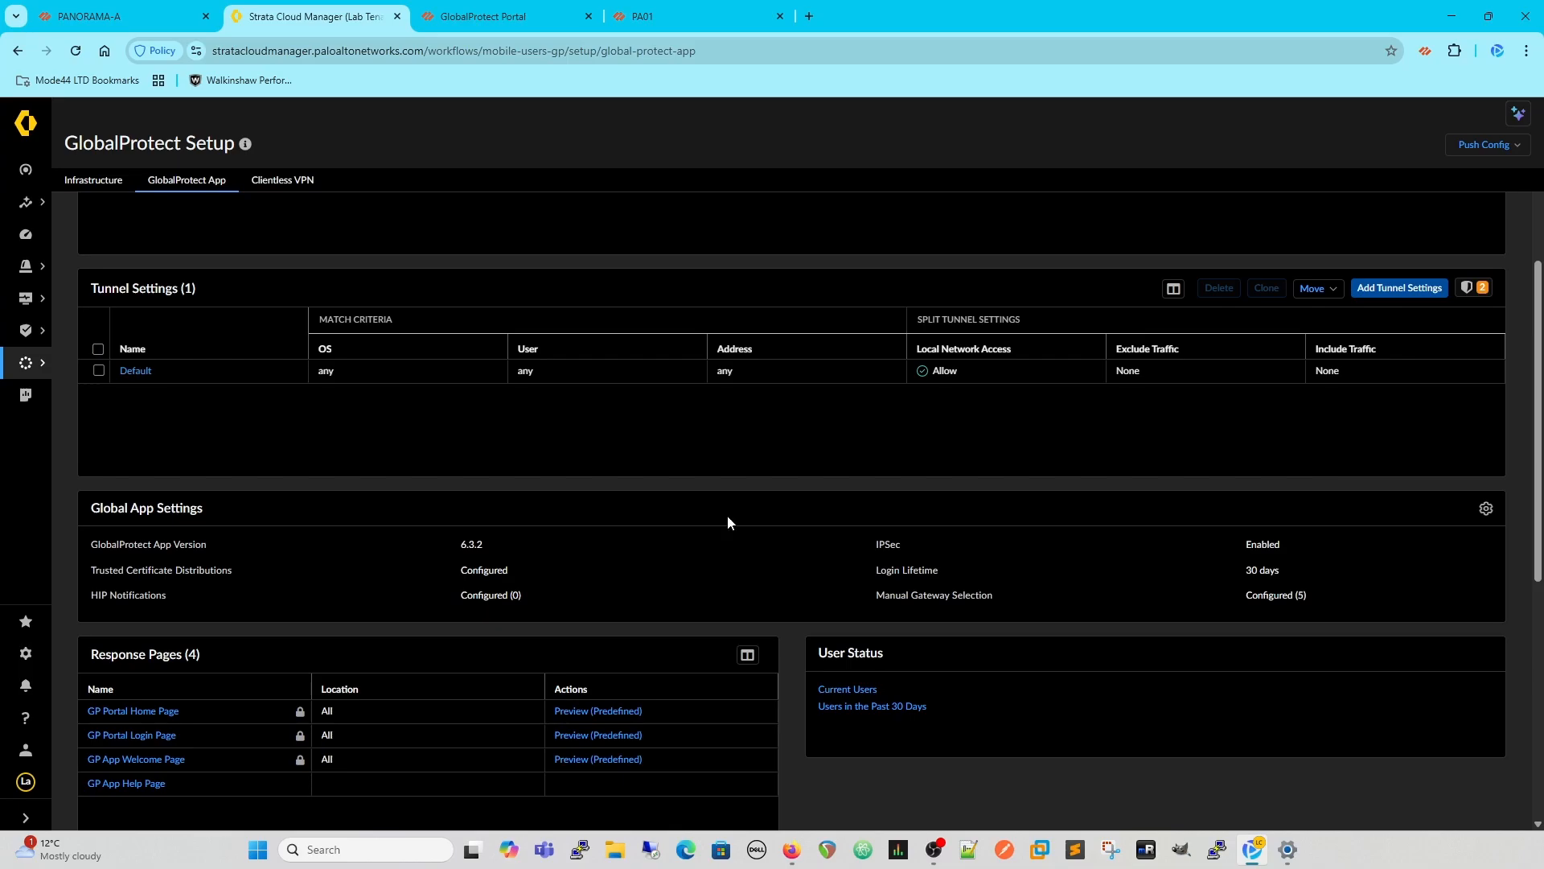
click(1486, 508)
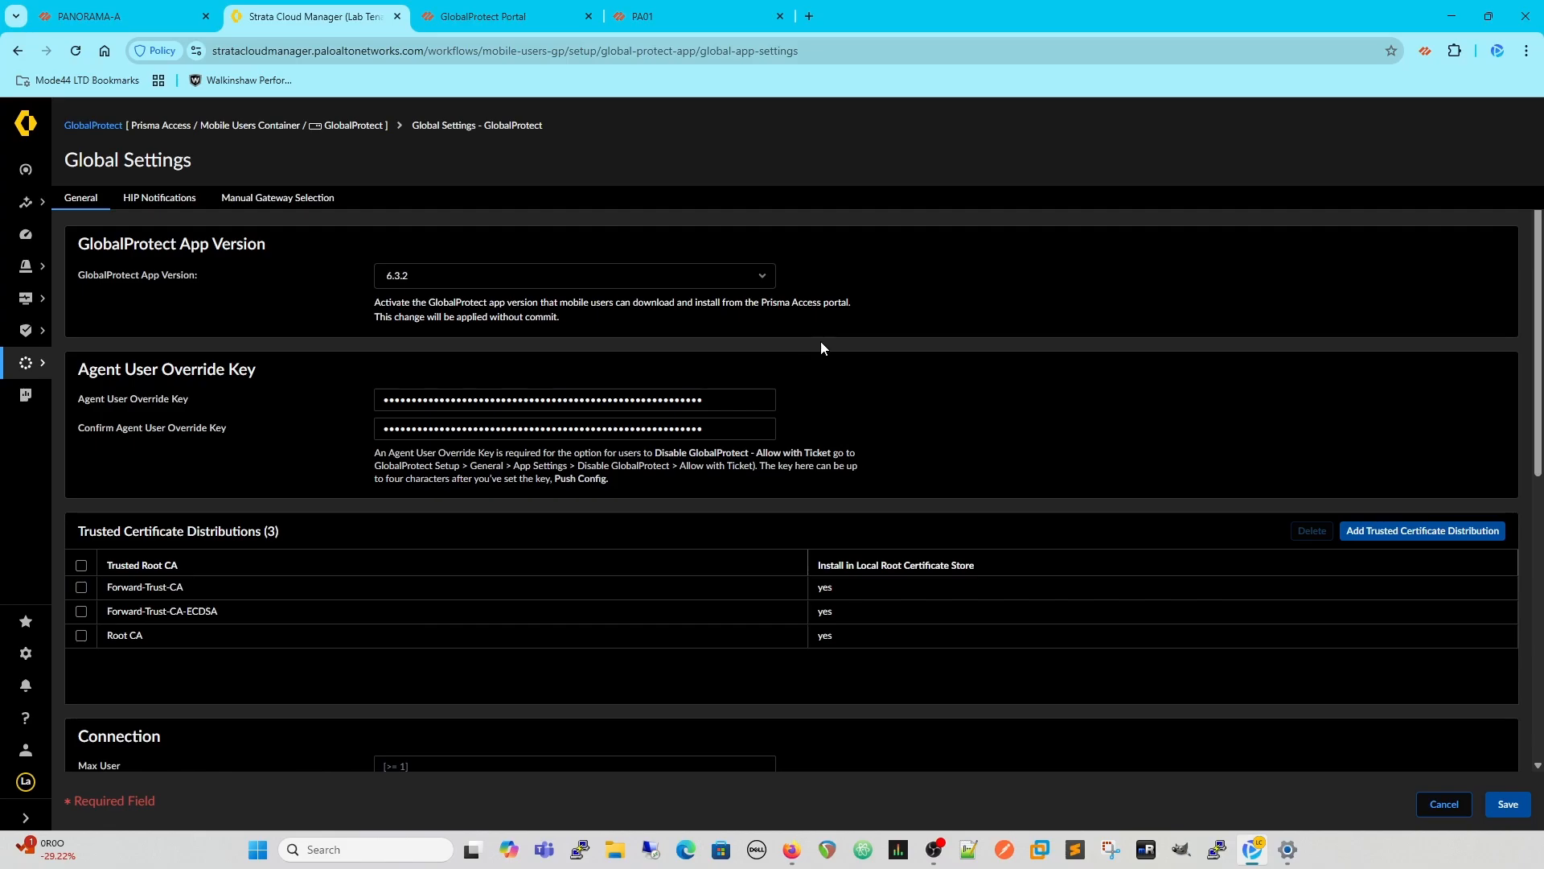
click(765, 276)
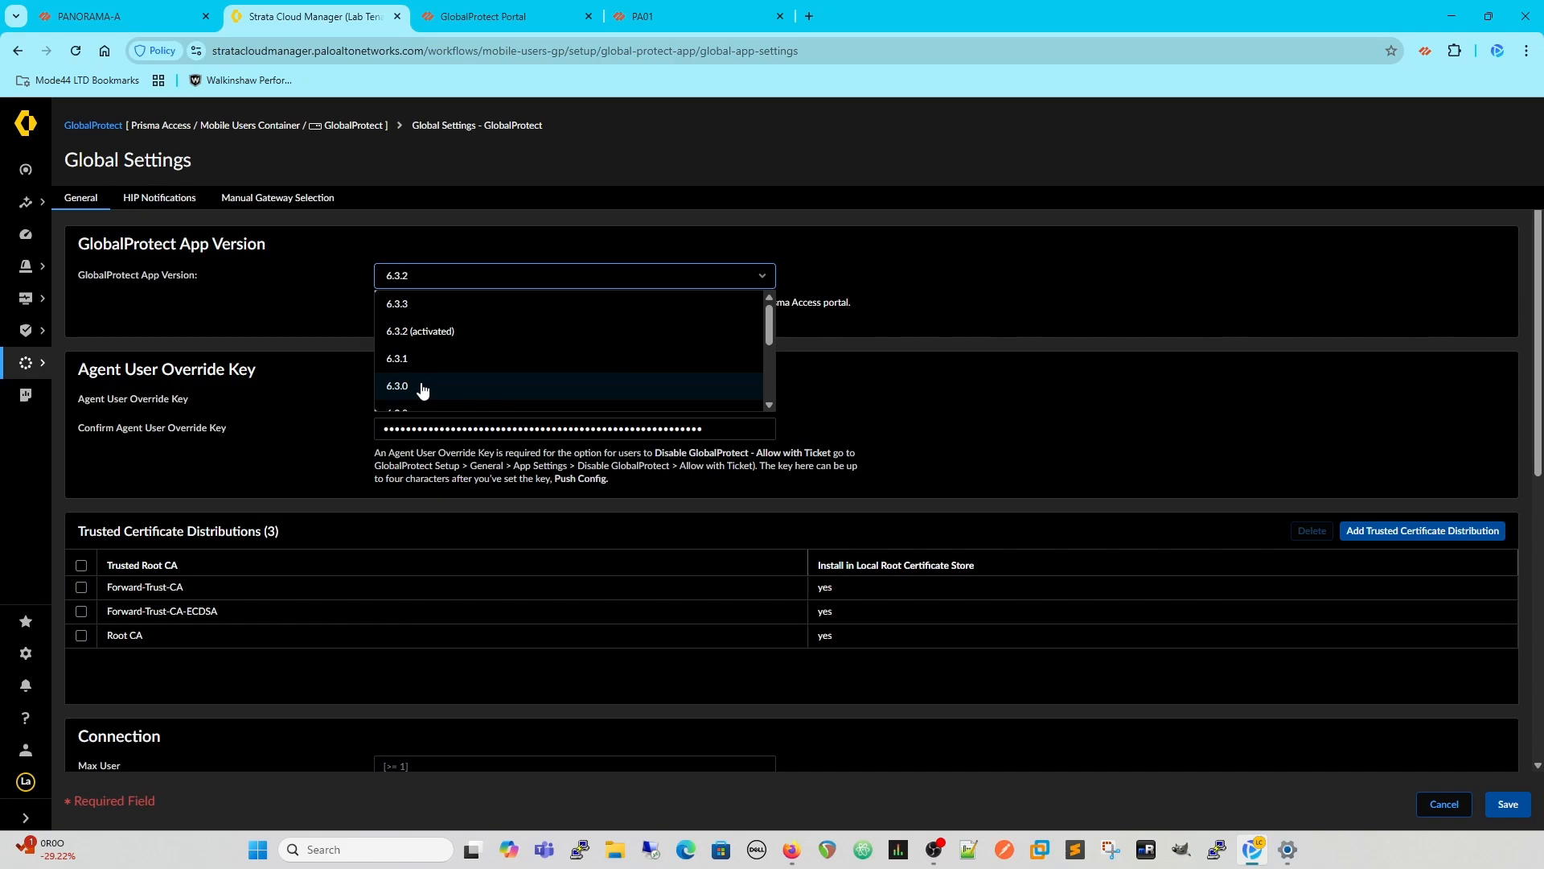
click(431, 303)
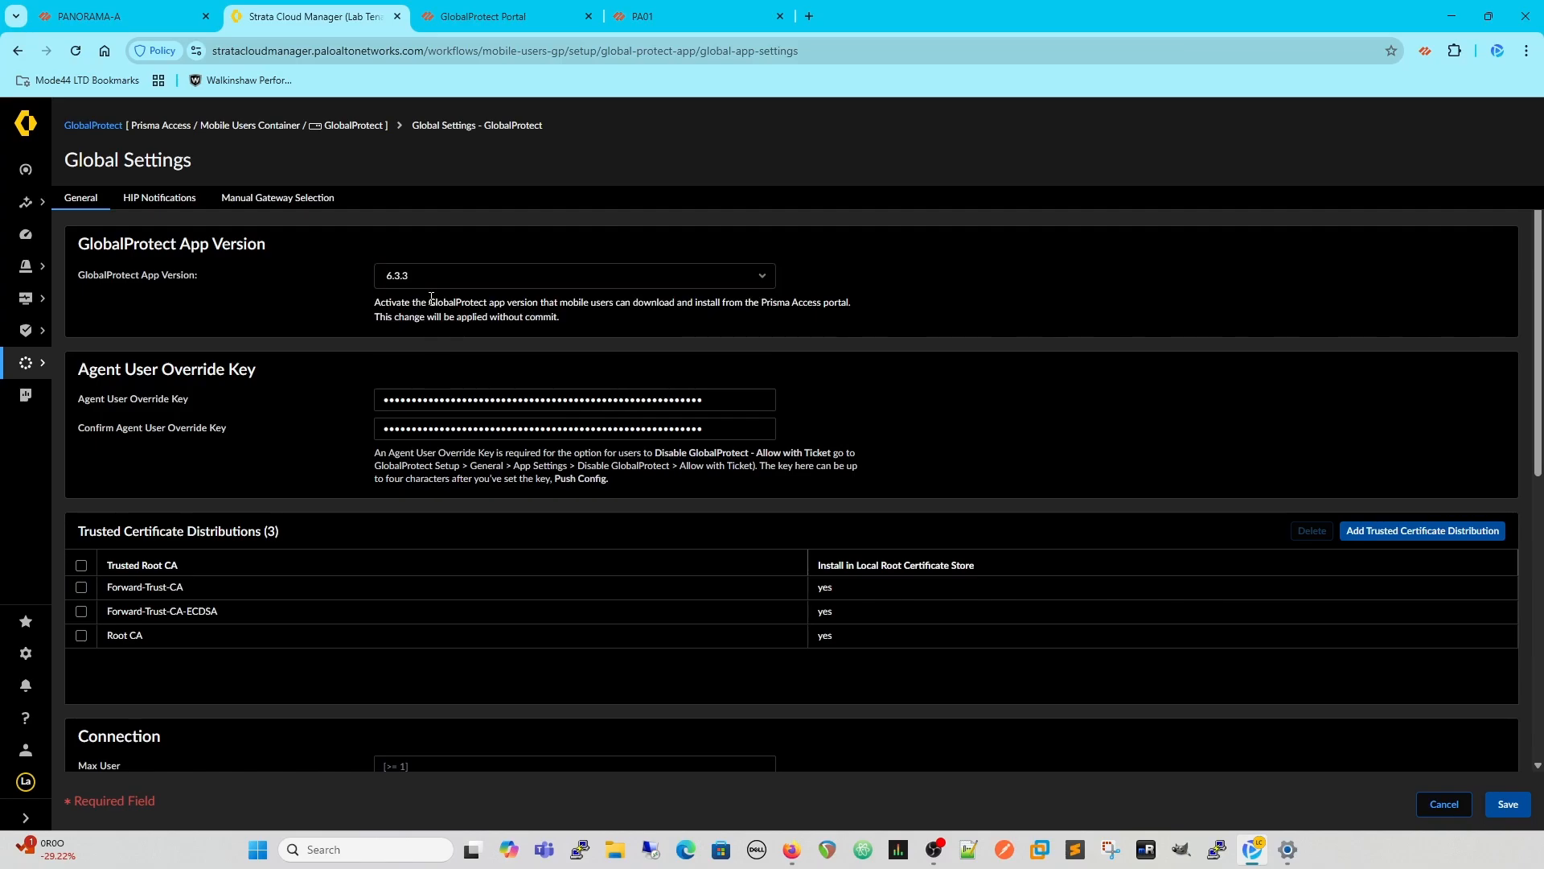
click(1510, 804)
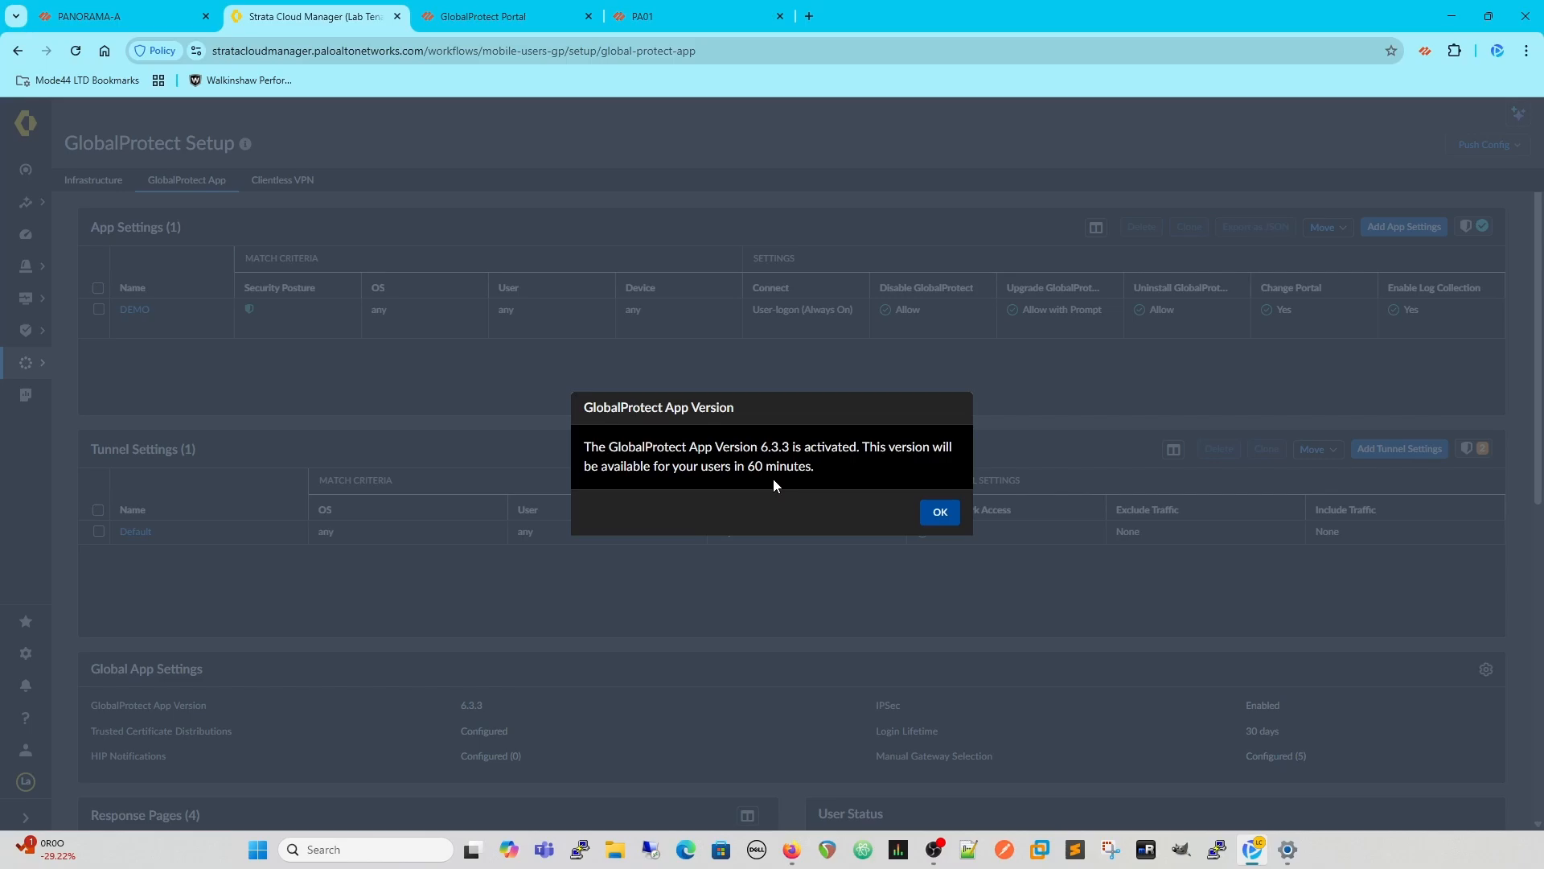
click(939, 515)
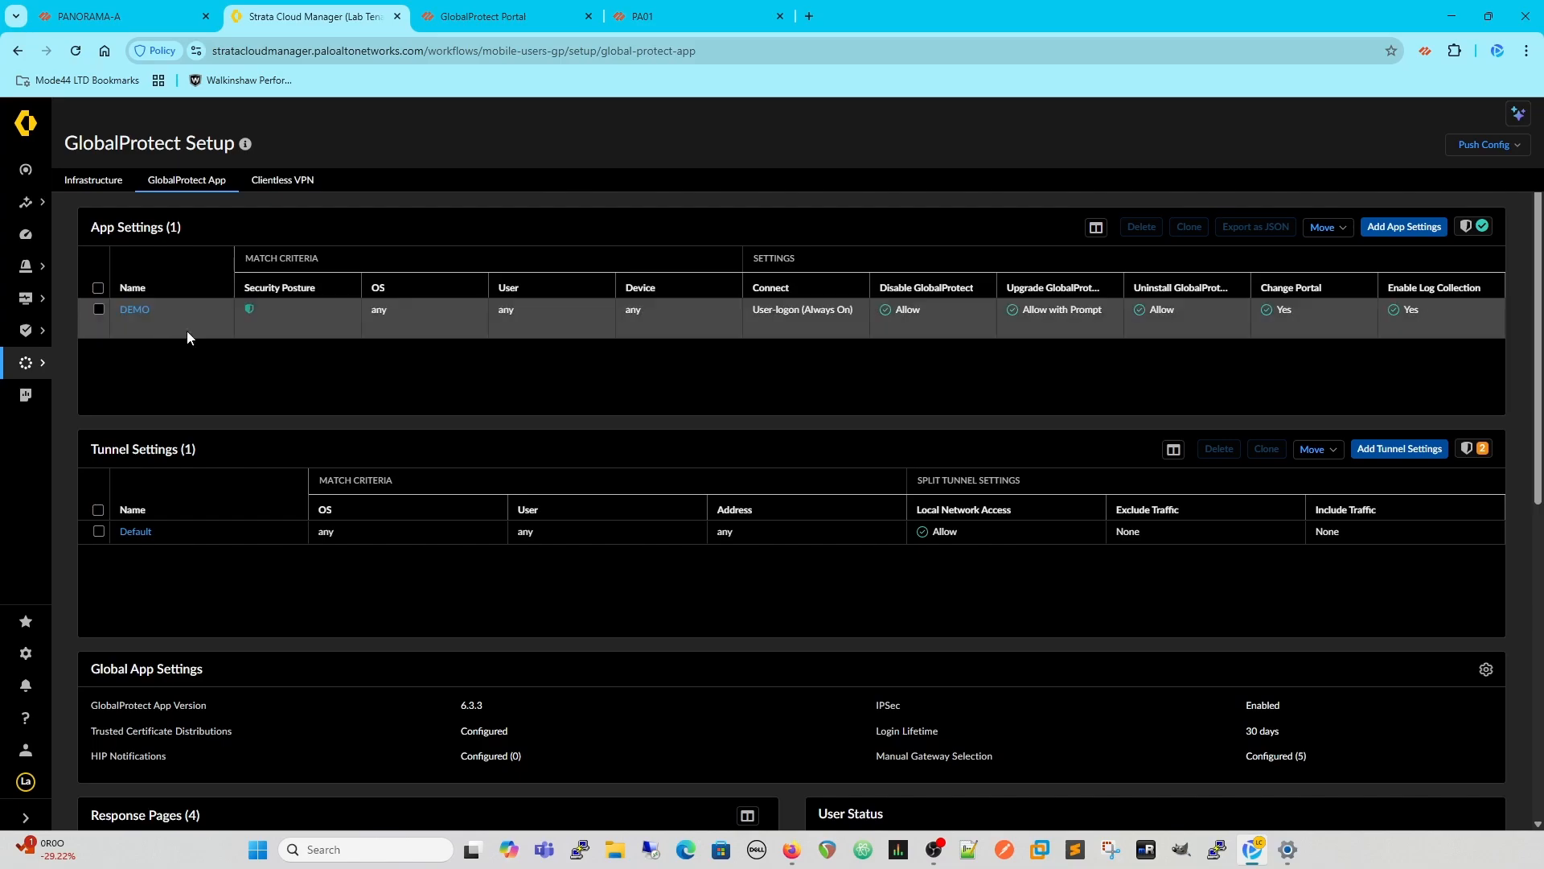
- In the DEMO app settings, review the upgrade choices and set Upgrade GlobalProtect to Allow Manually
click(134, 310)
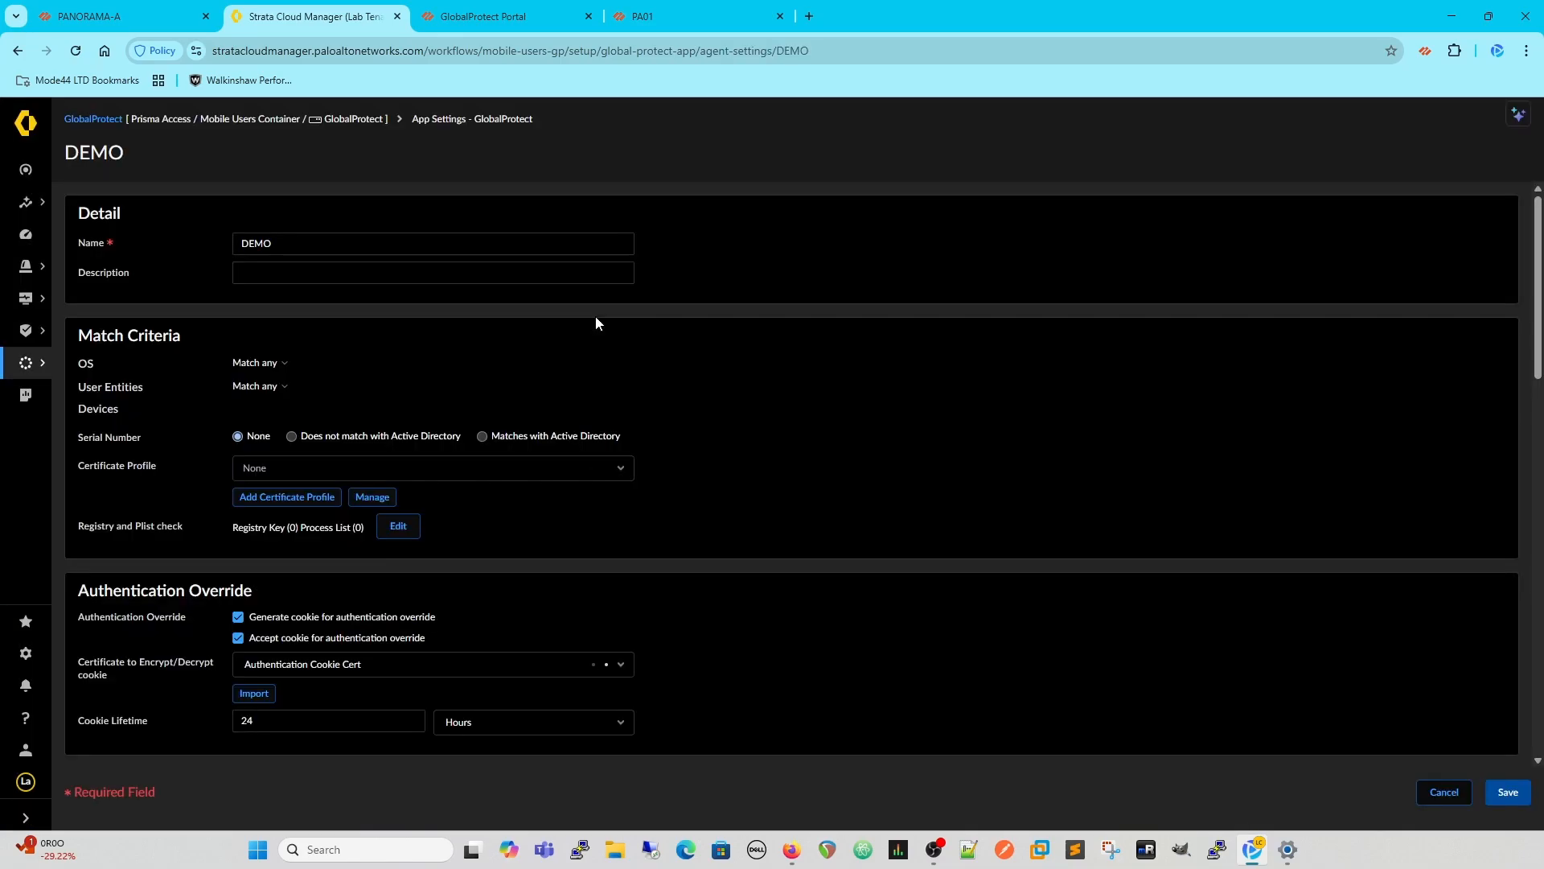
scroll(911, 437, down, 2)
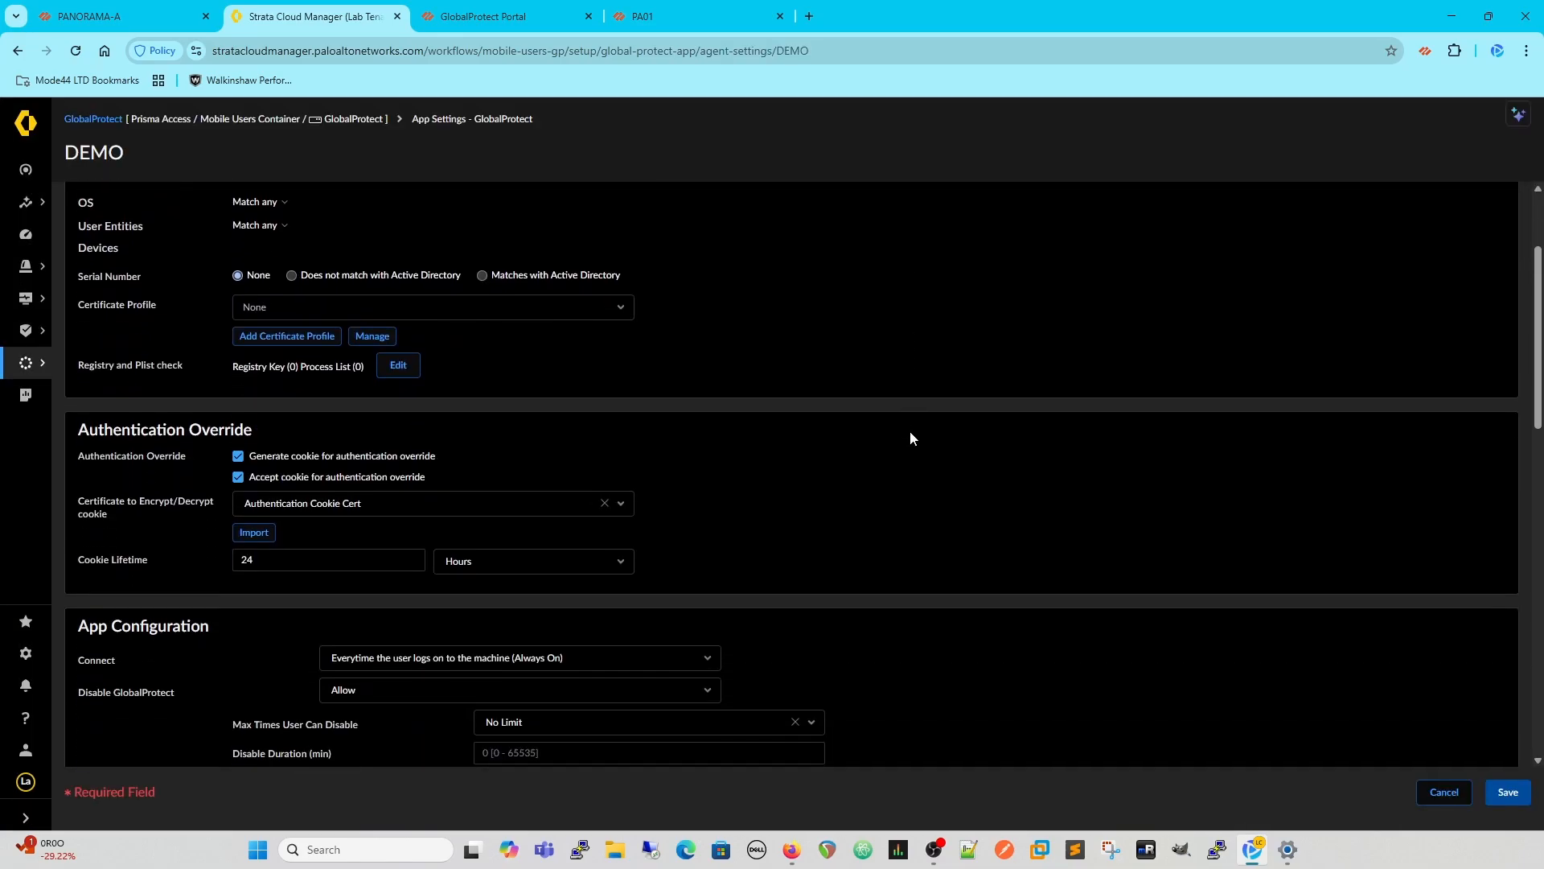
scroll(910, 431, down, 5)
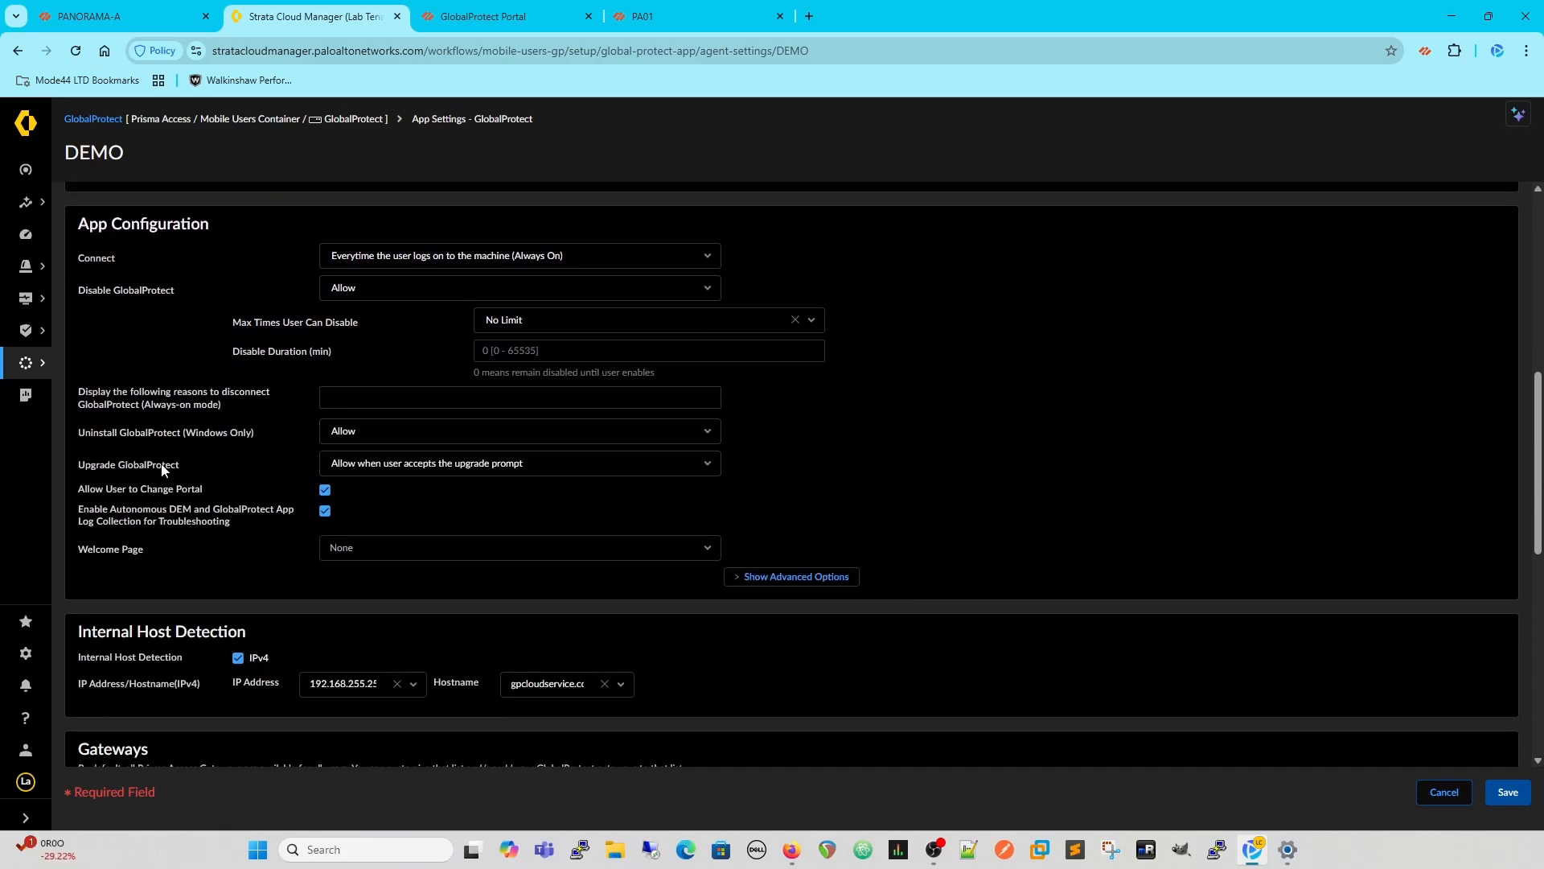
click(709, 464)
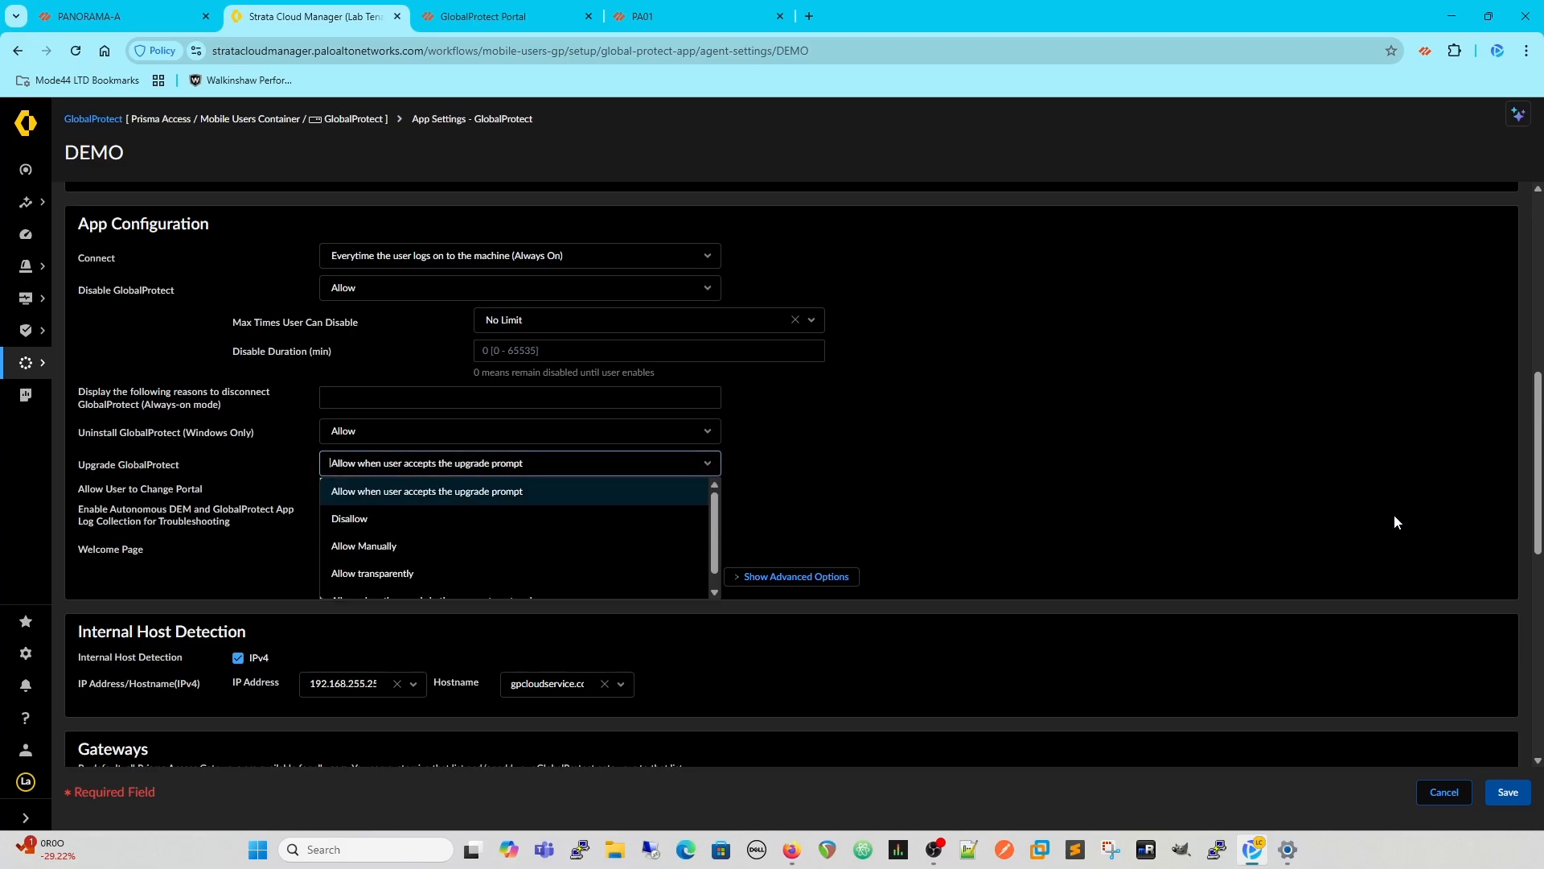
click(895, 513)
scroll(1189, 395, down, 1)
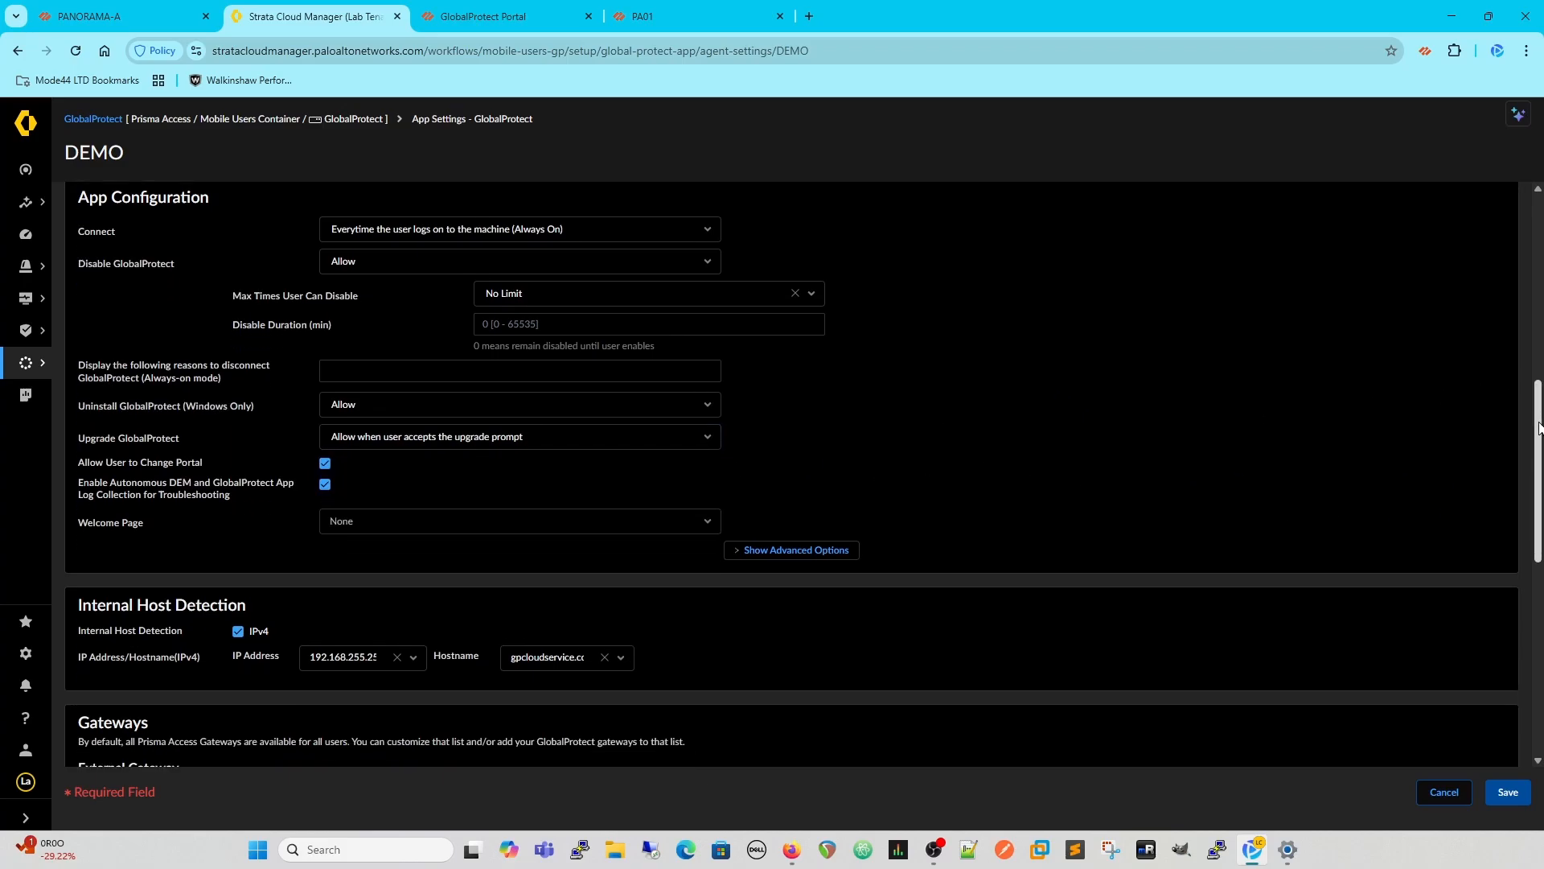
click(707, 416)
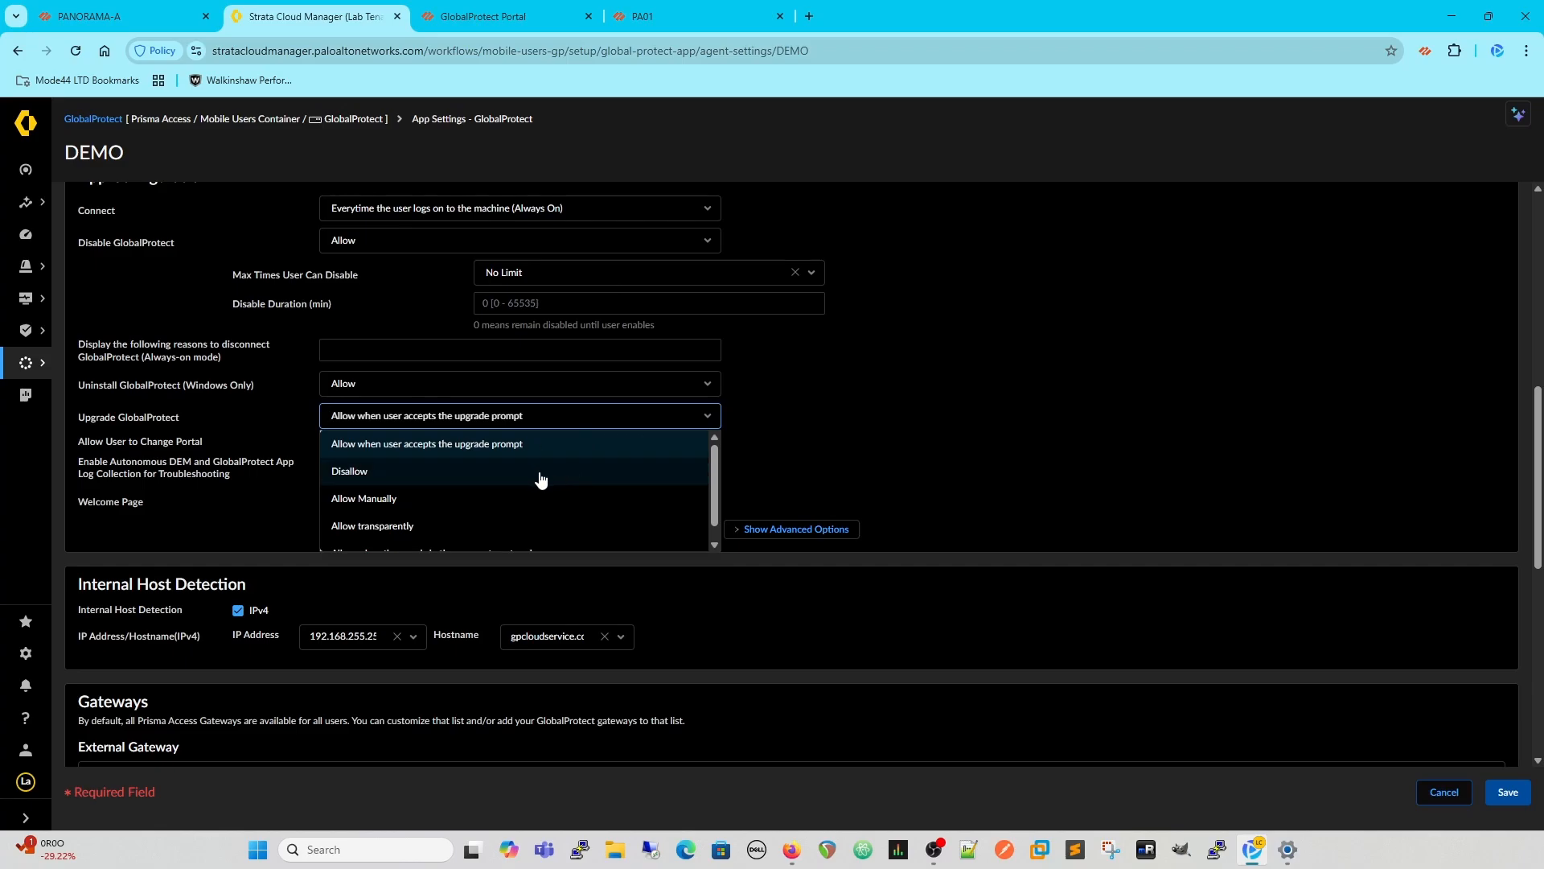
scroll(542, 481, down, 1)
click(407, 483)
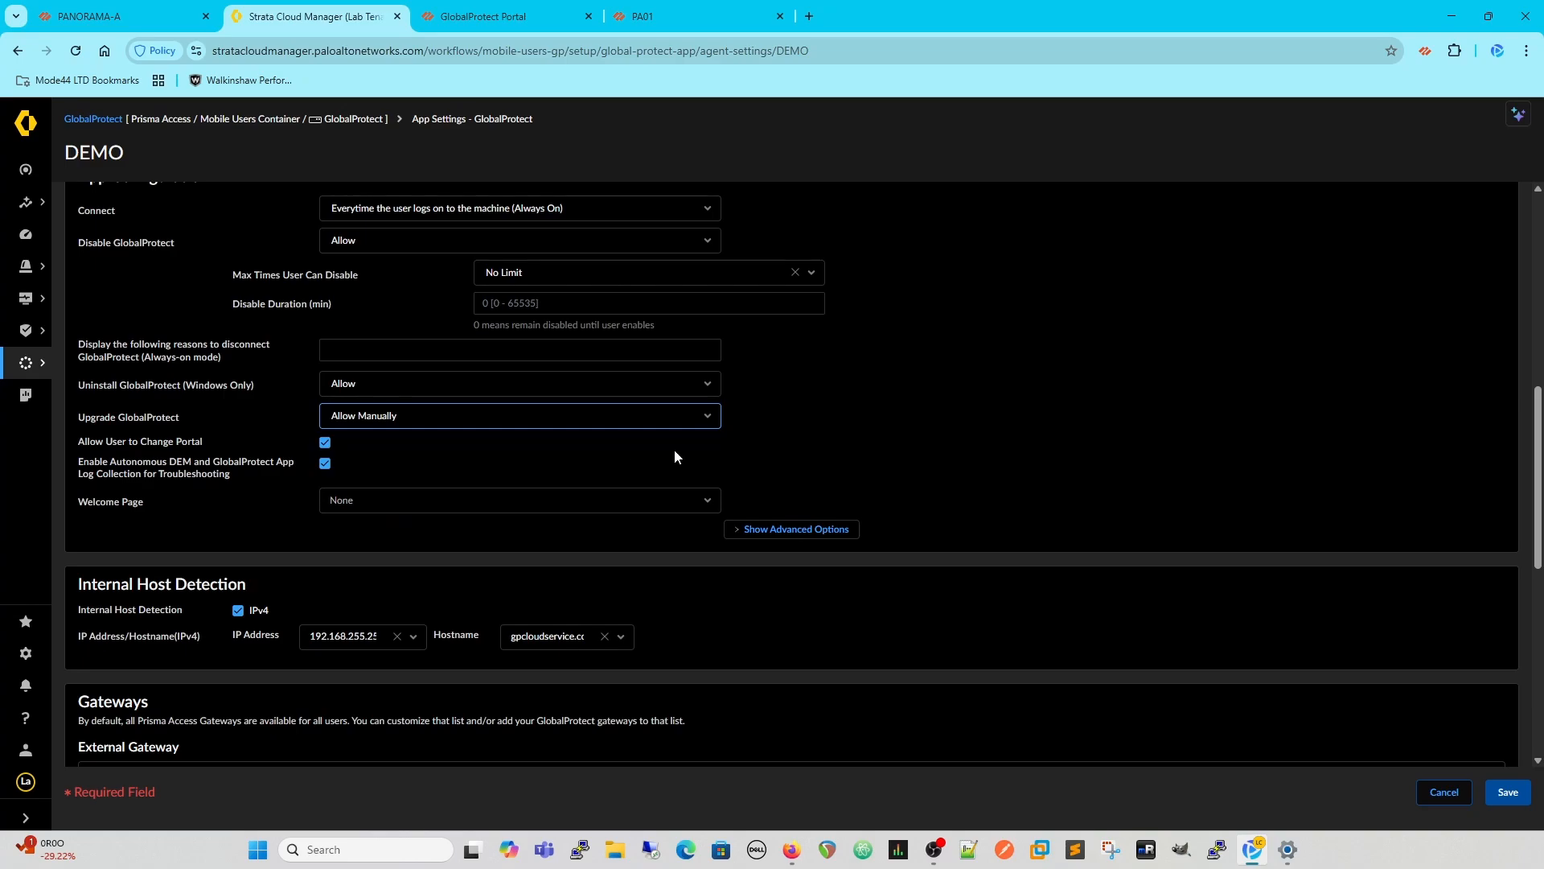
click(705, 419)
scroll(667, 491, down, 1)
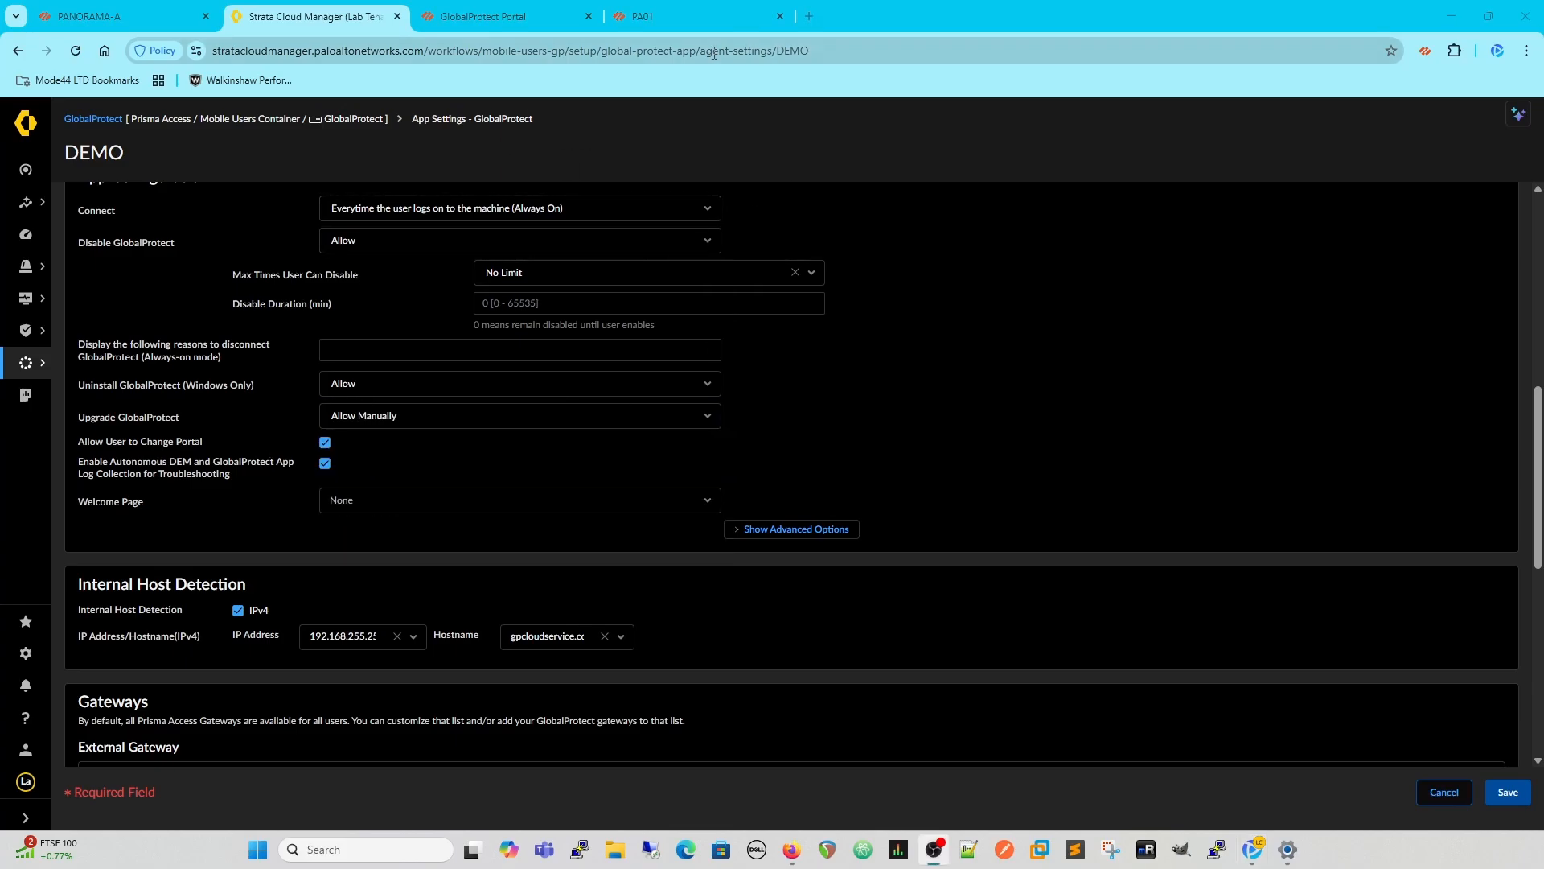
- Switch to the PA01 firewall, check for new GlobalProtect Client releases and download version 6.3.3
click(667, 18)
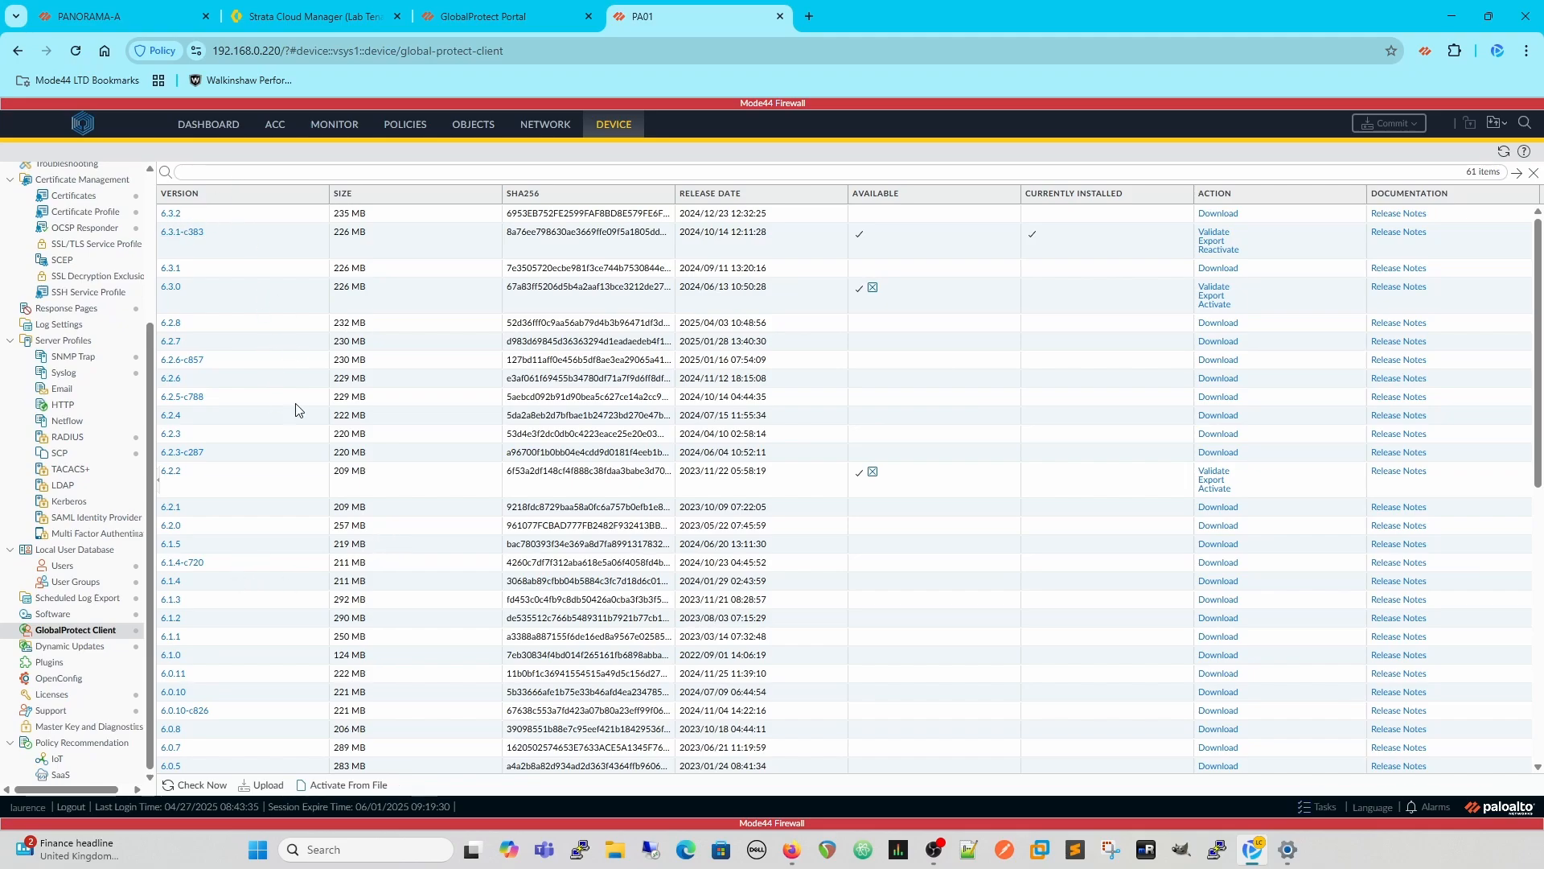
click(201, 787)
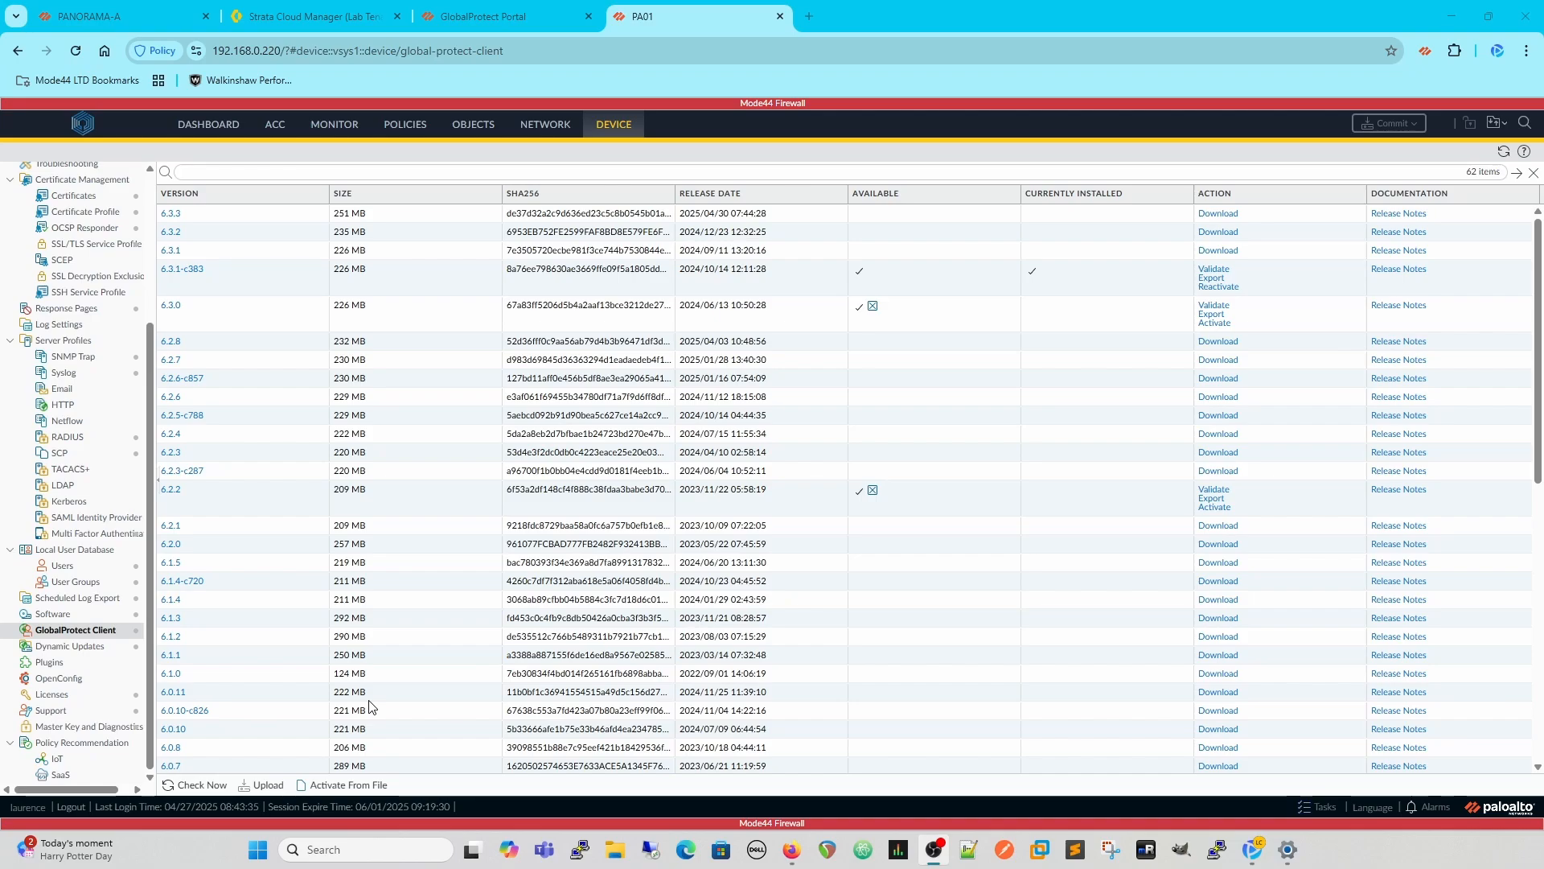
click(1216, 213)
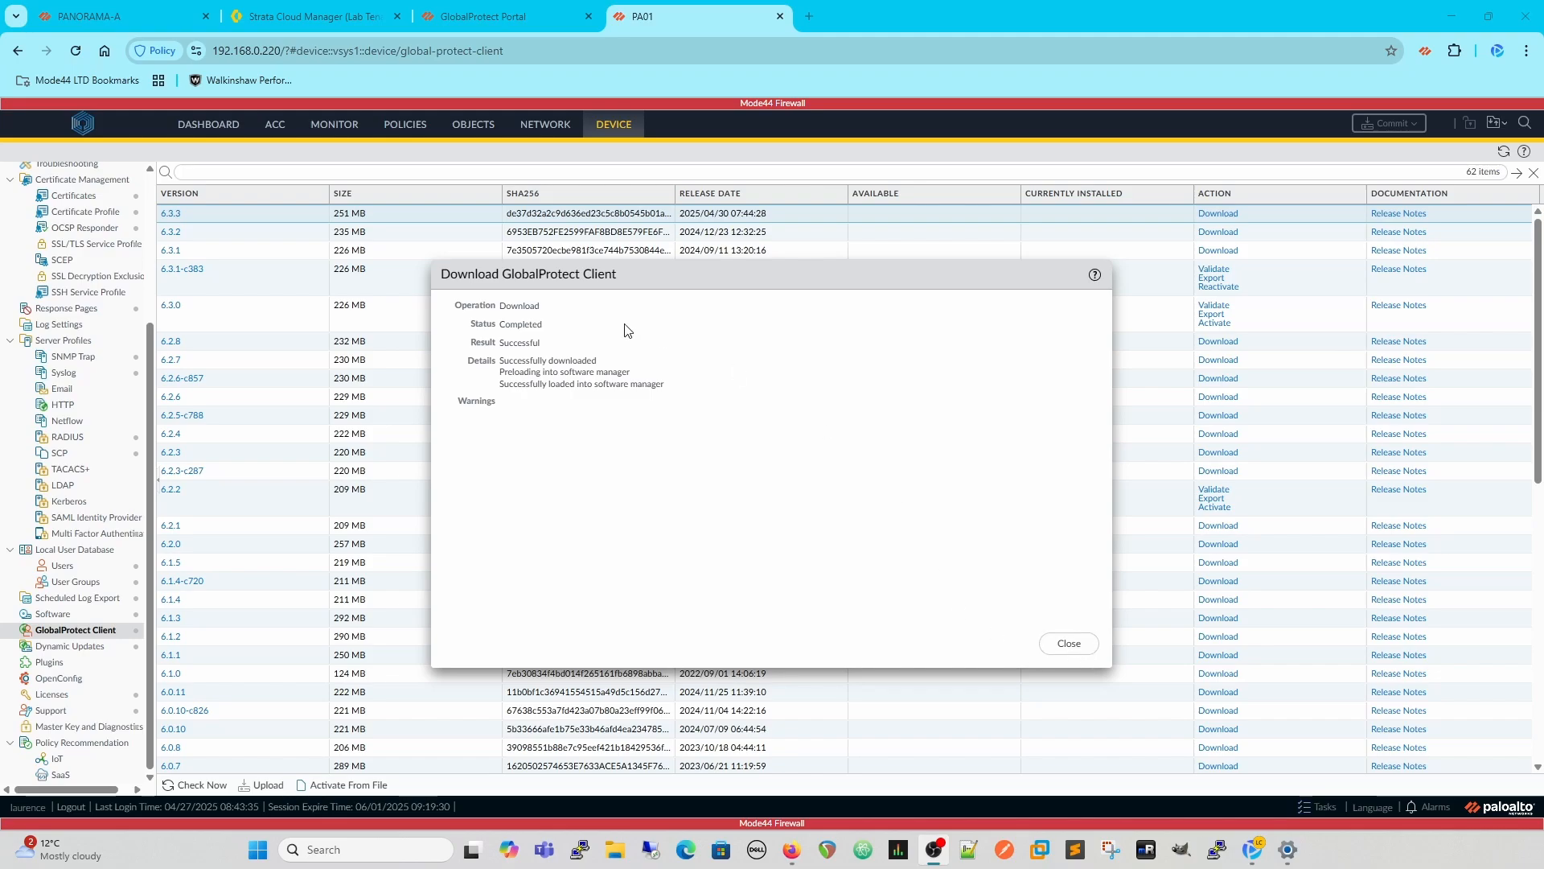
click(1067, 645)
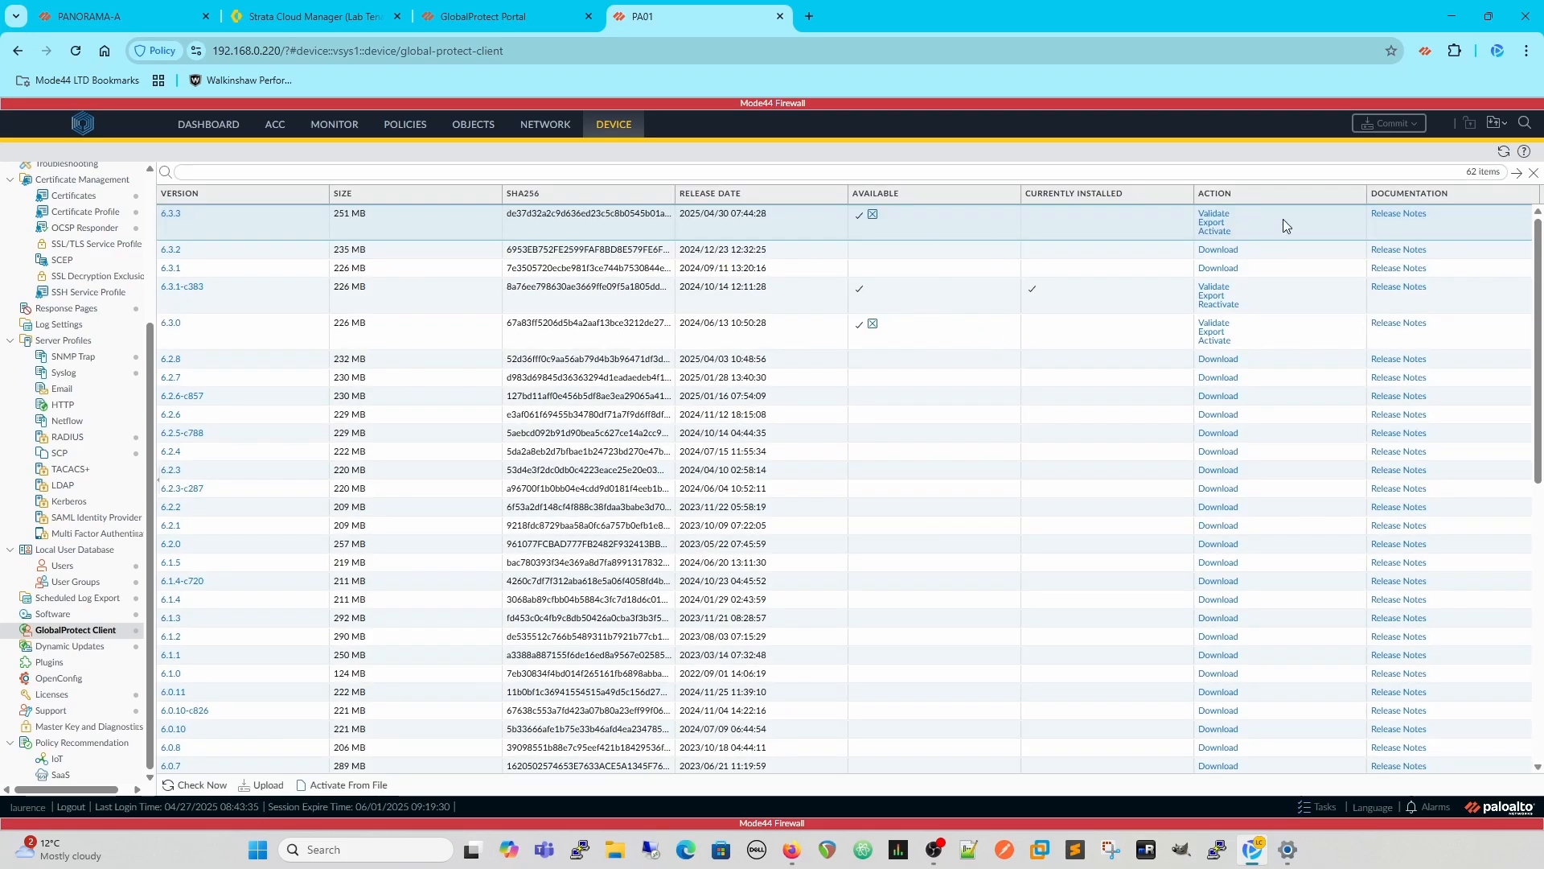
- Activate GlobalProtect Client version 6.3.3 on the firewall, and view the GlobalProtect Portal's agent download page
click(1215, 232)
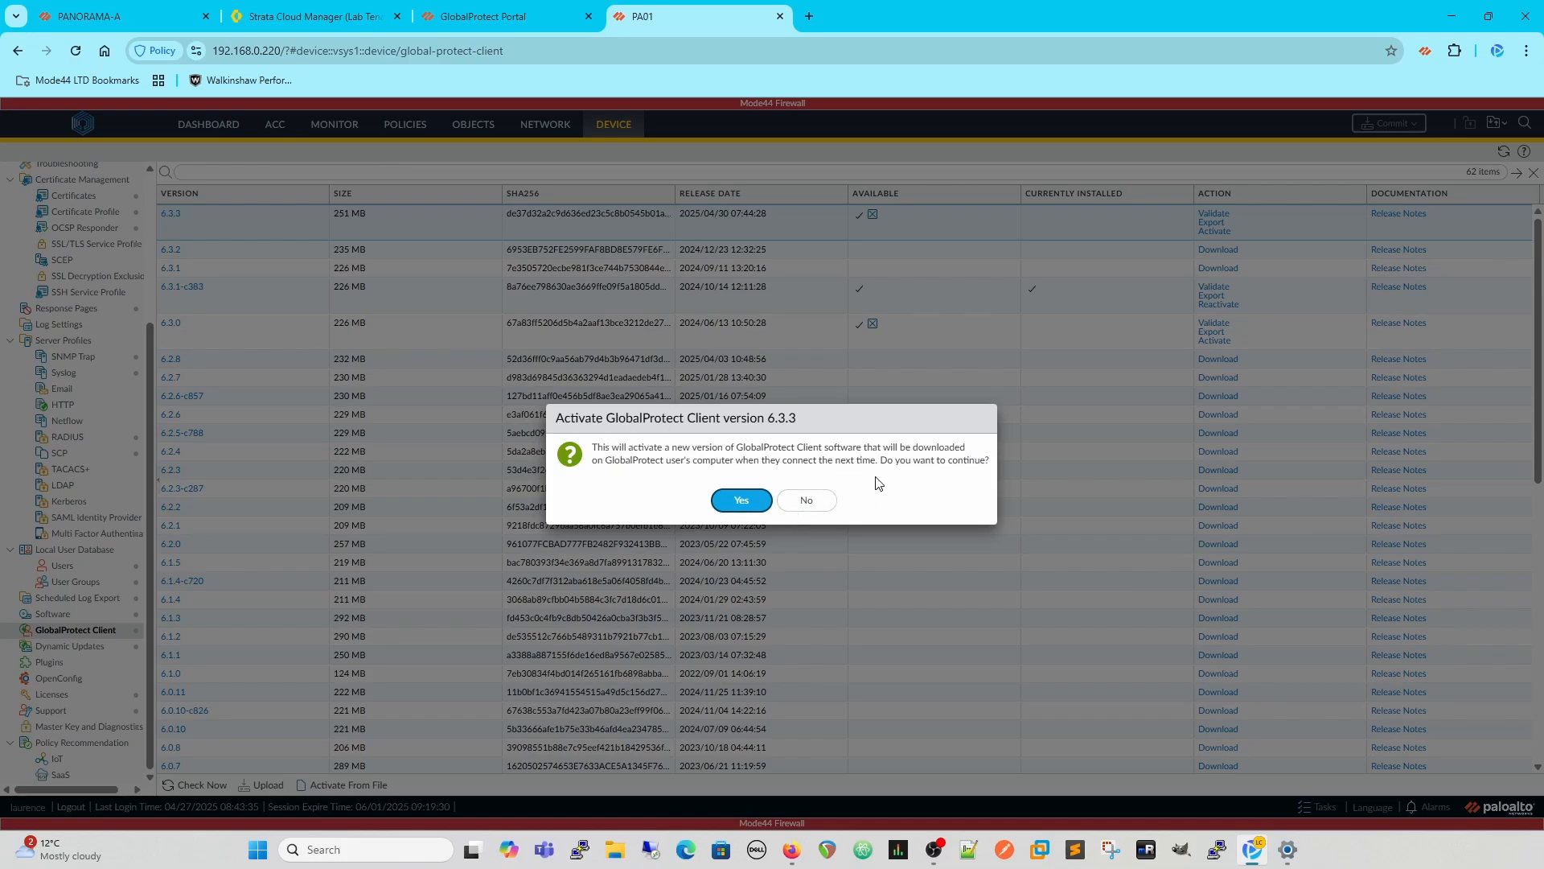
click(734, 503)
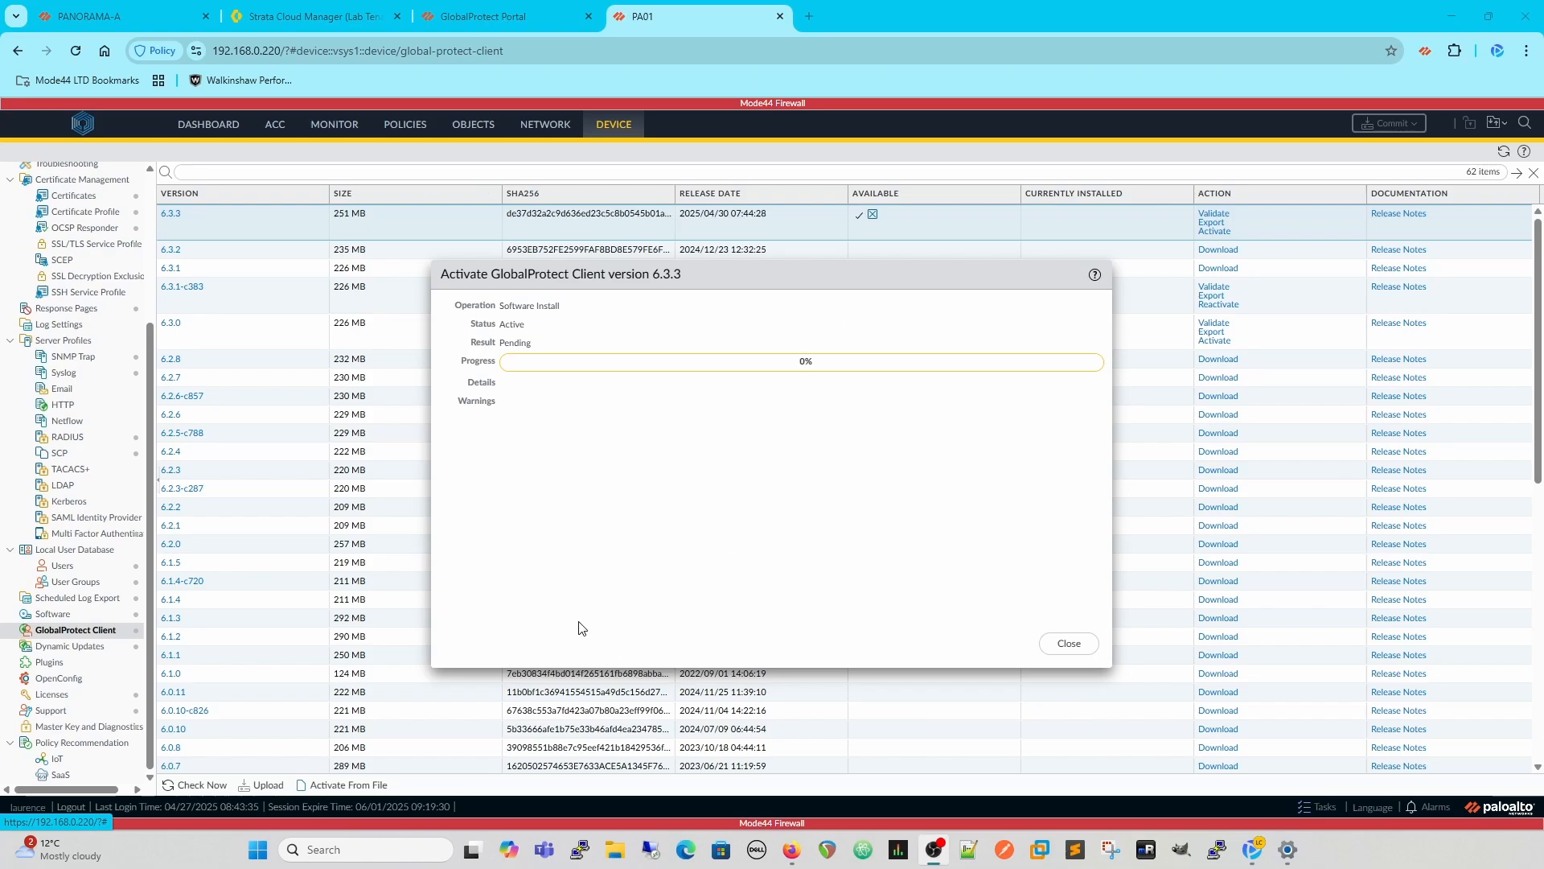
click(1079, 648)
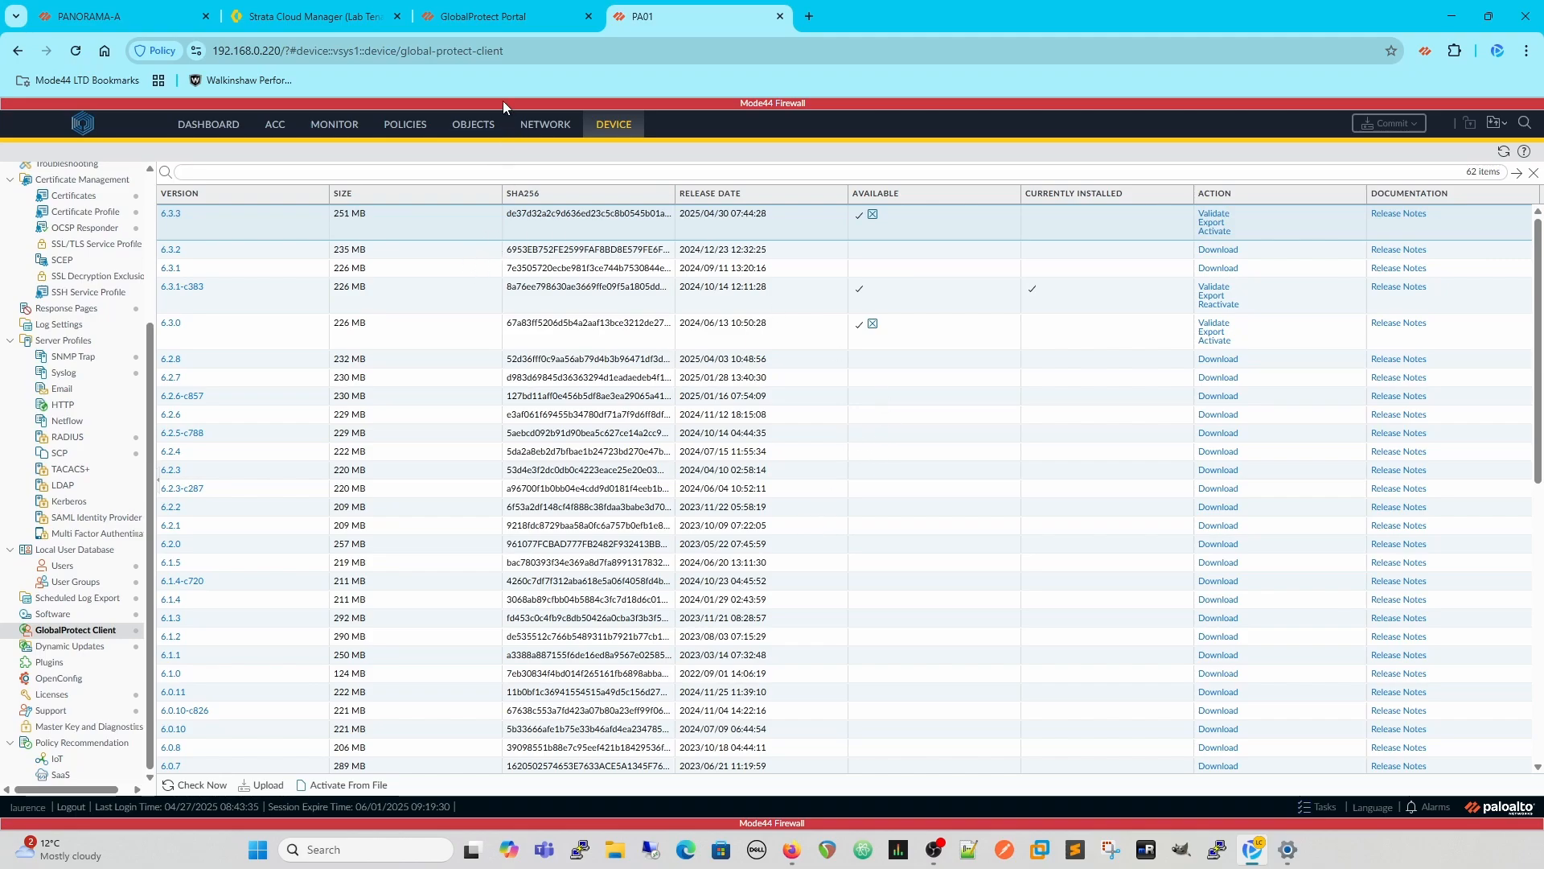
click(483, 16)
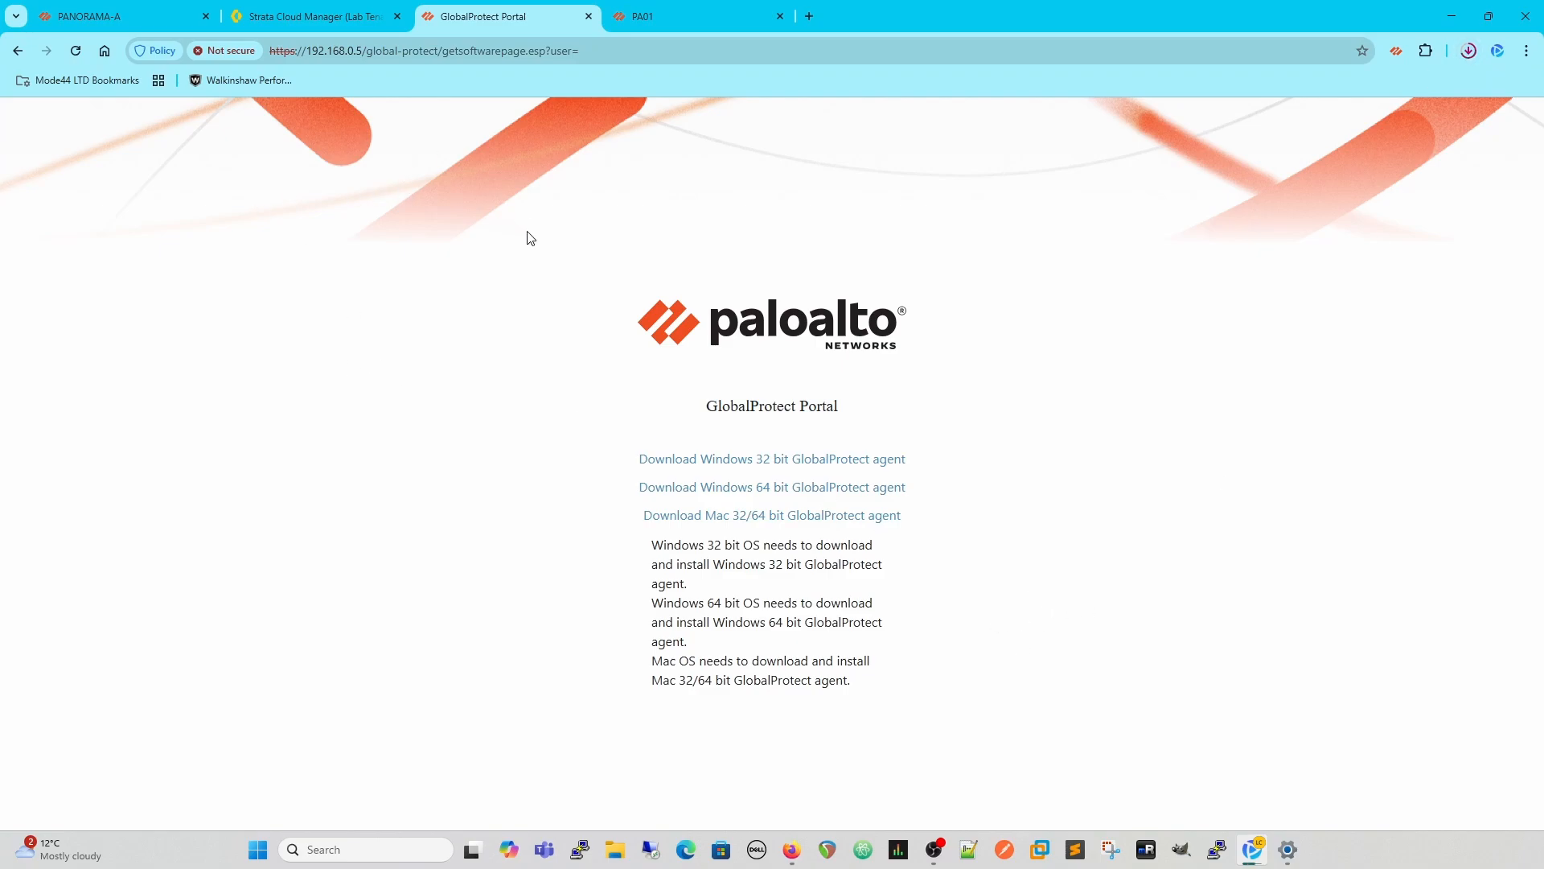
- Switch to Panorama and add an agent configuration named "demo Agent Config" to the Demo Portal
click(108, 19)
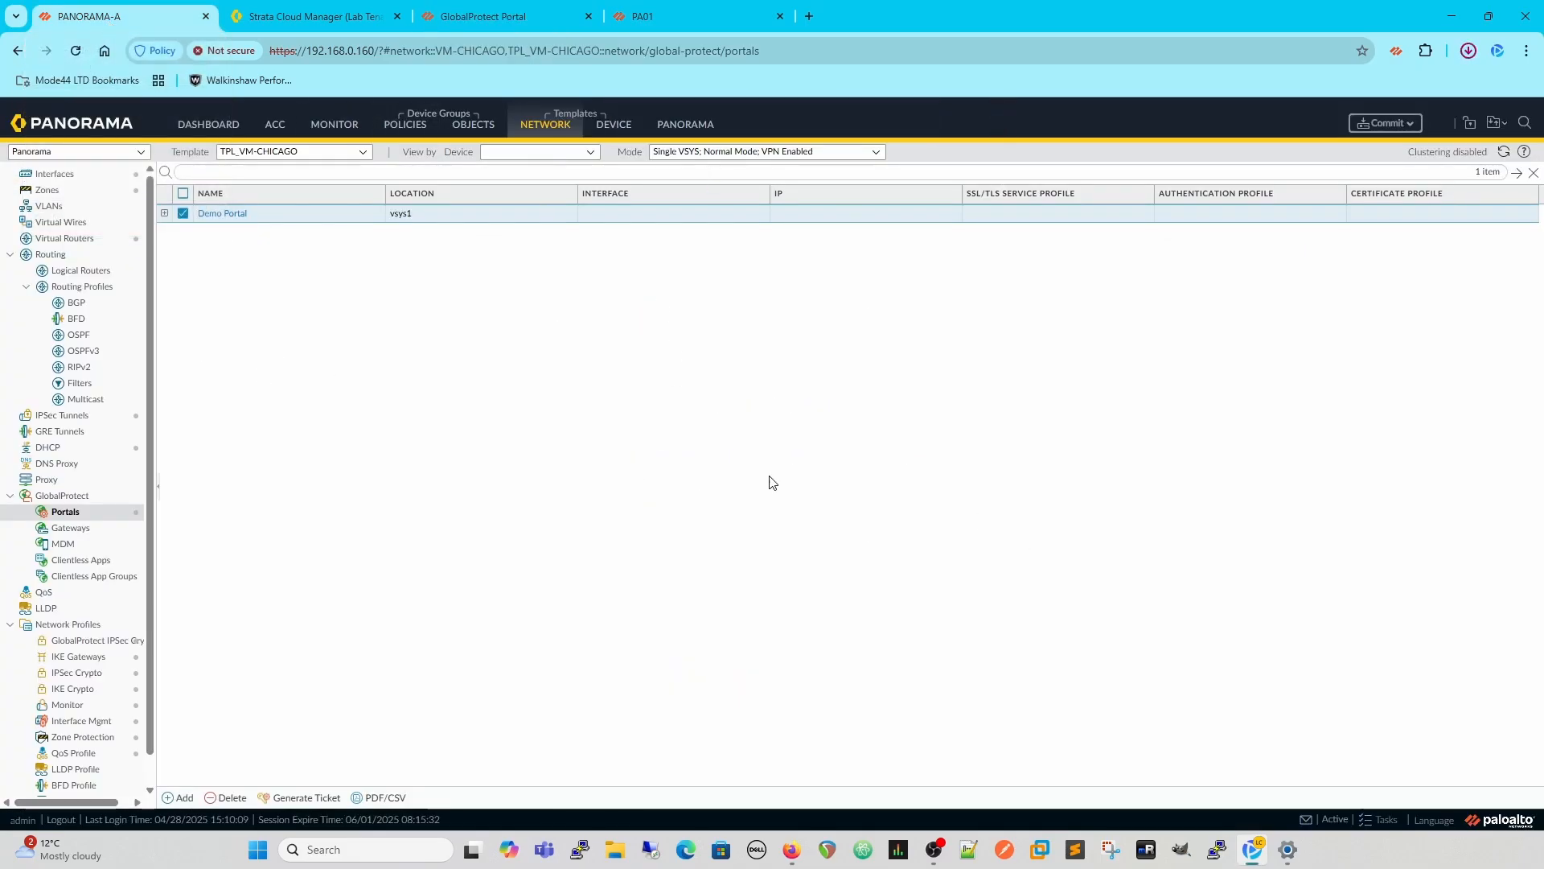
click(228, 215)
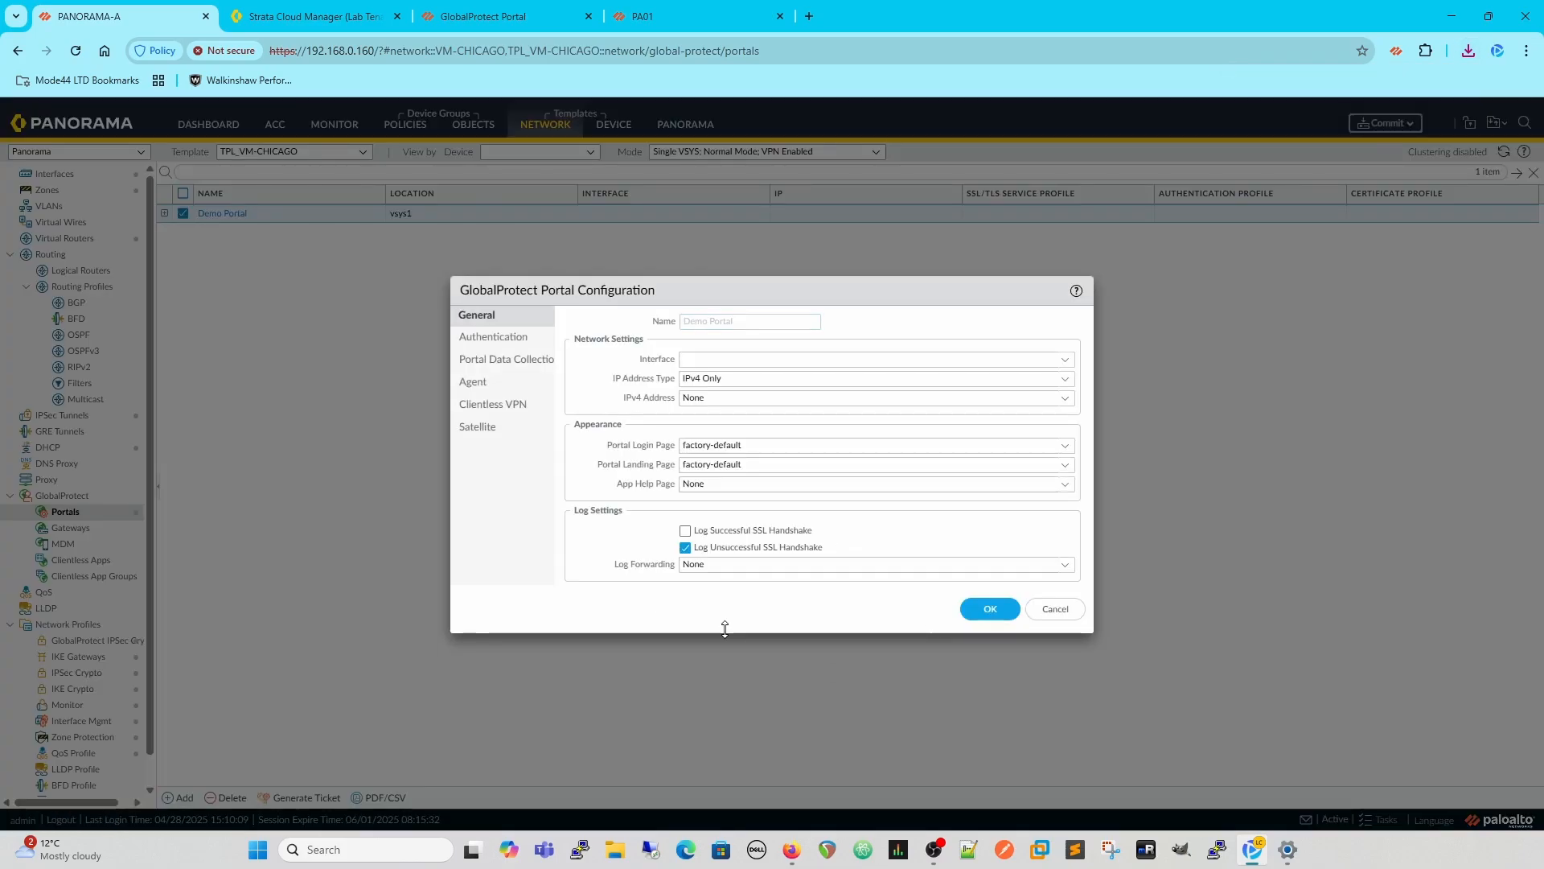
click(473, 383)
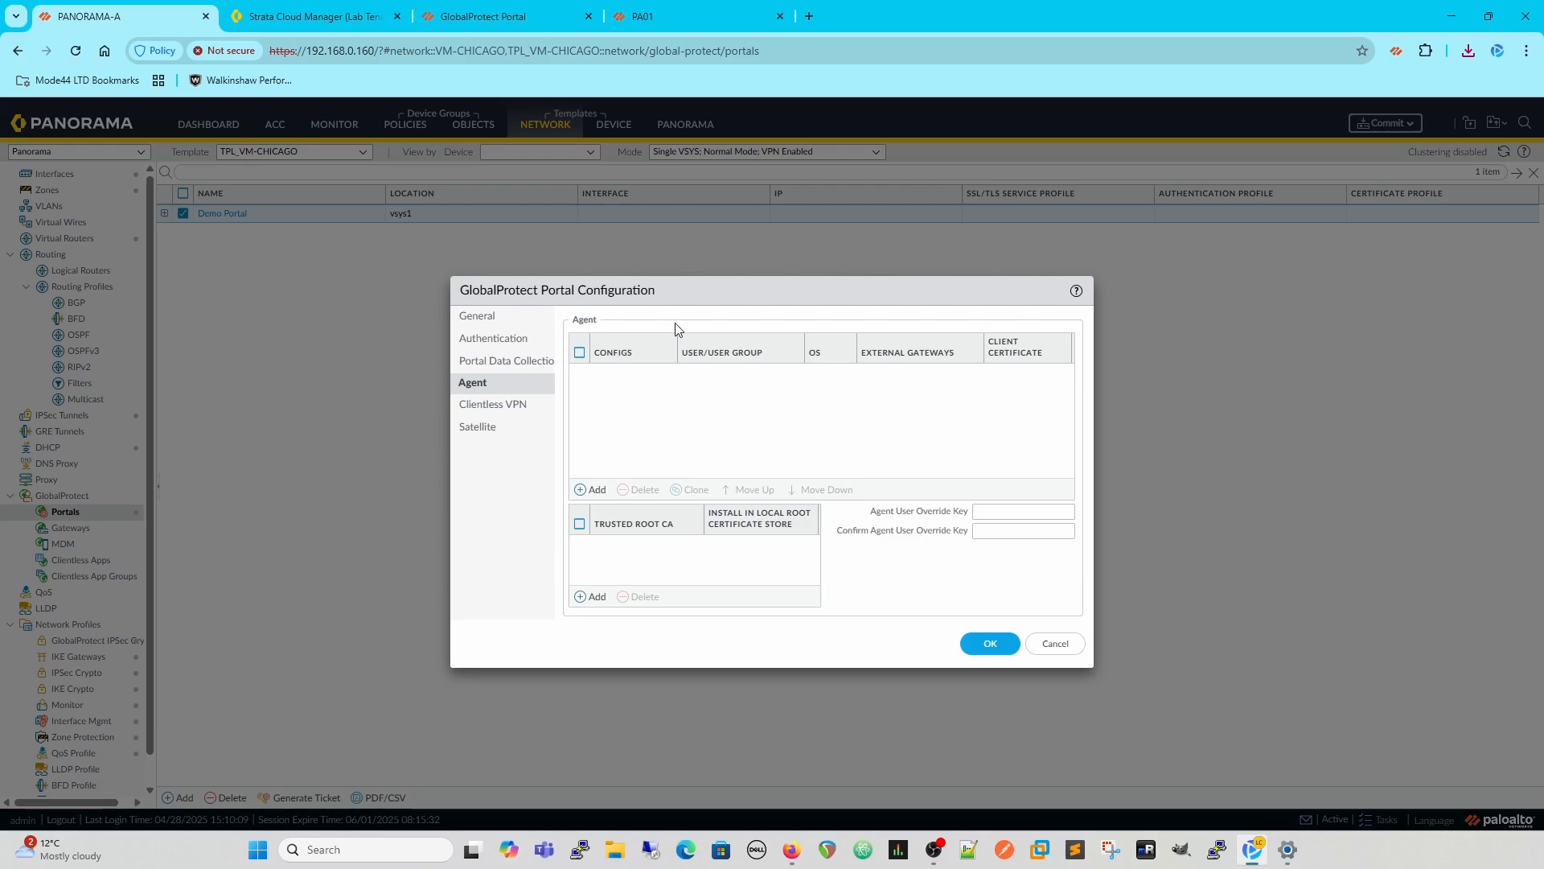
click(593, 489)
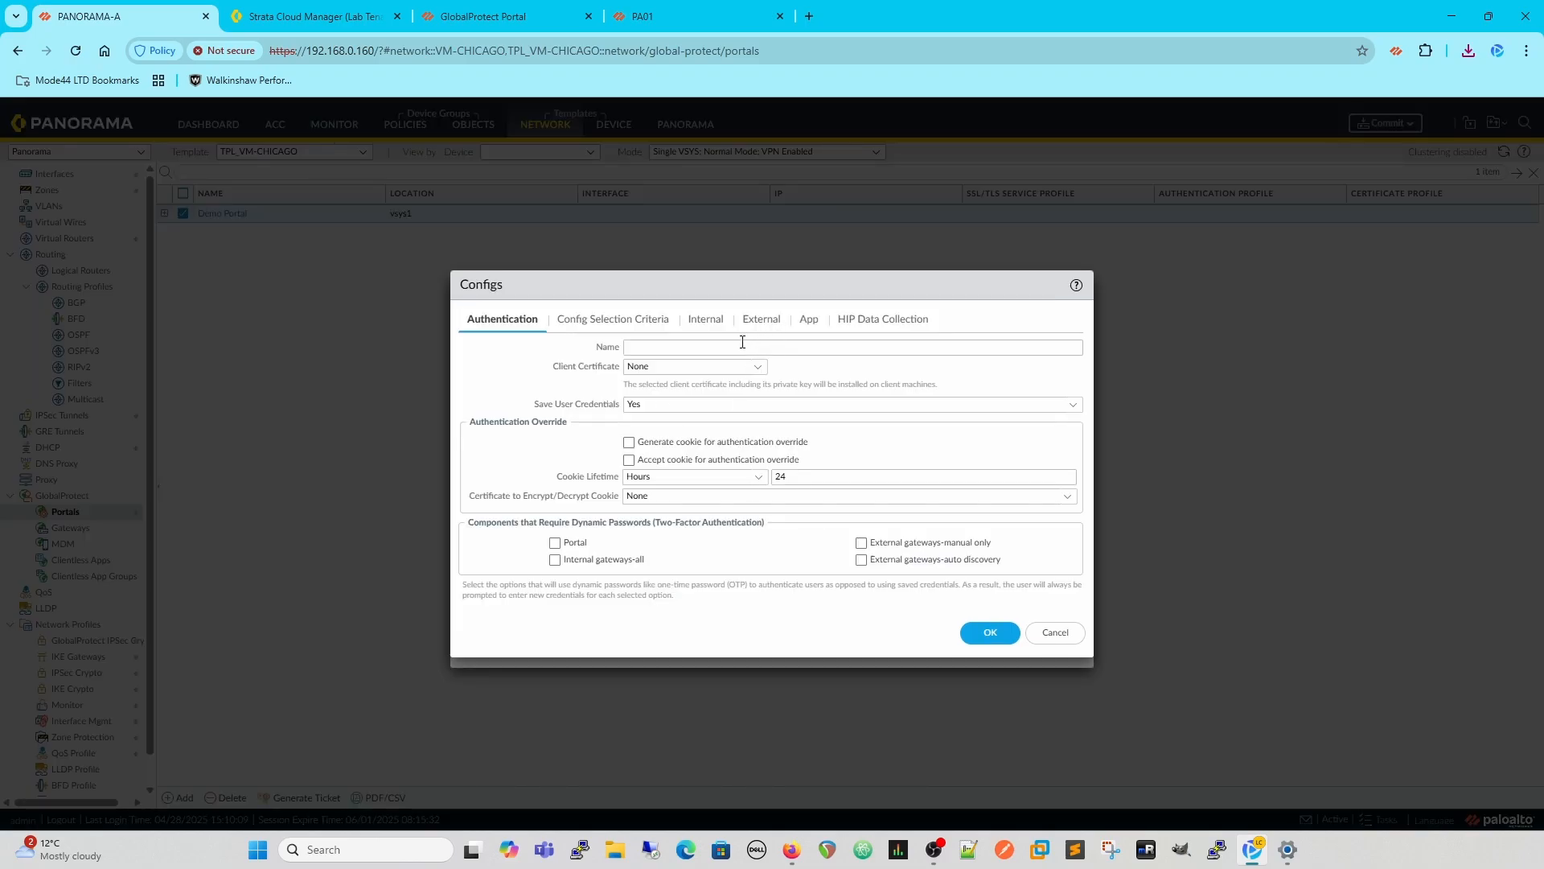
click(739, 347)
text(dd)
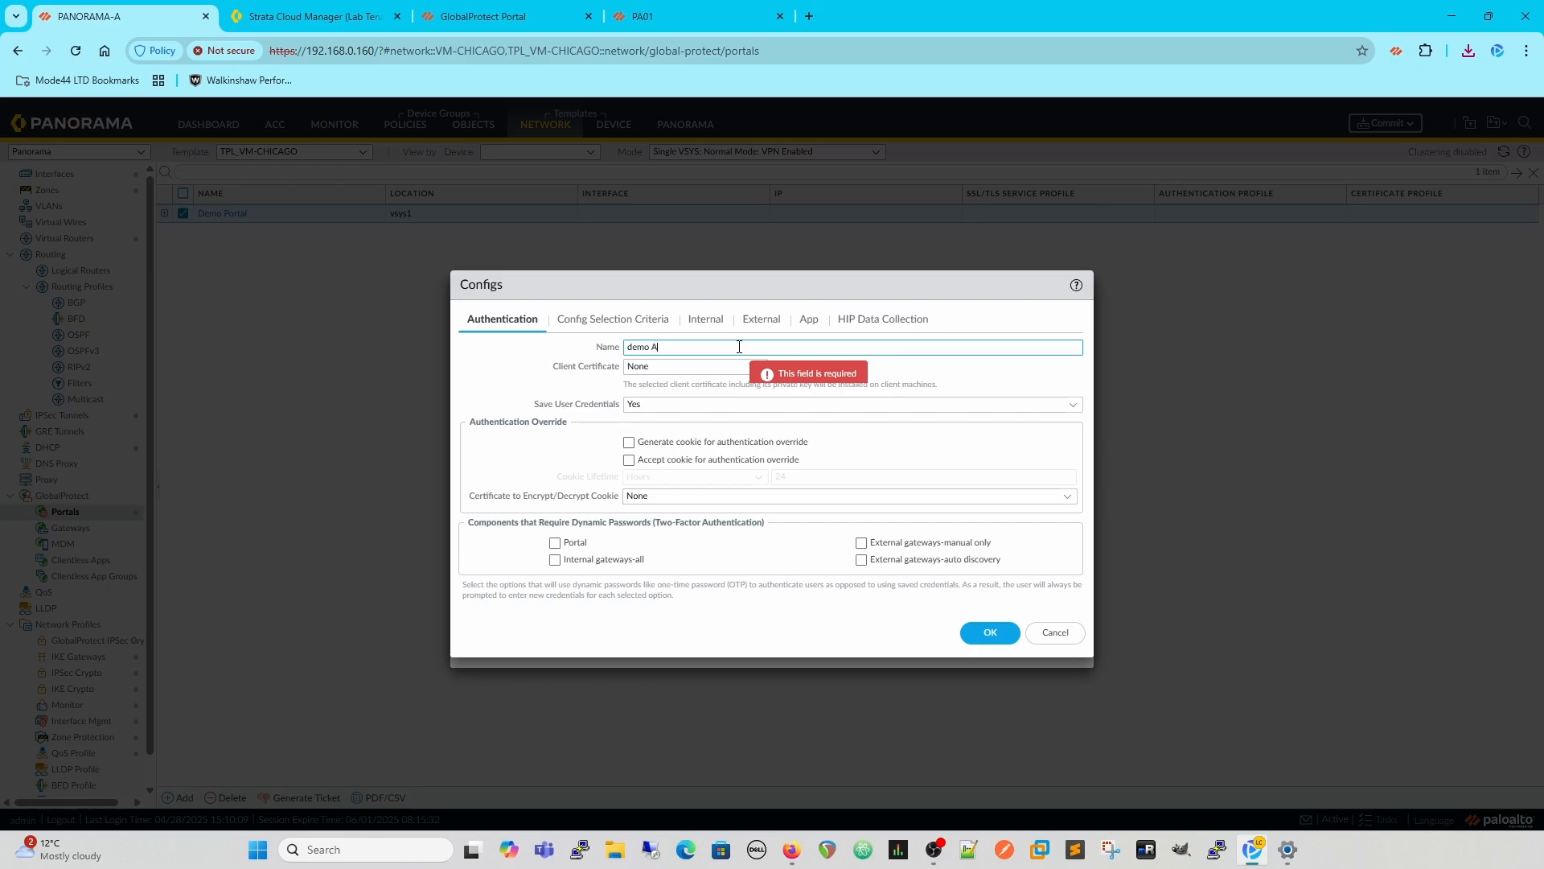
text(mo Agent Config)
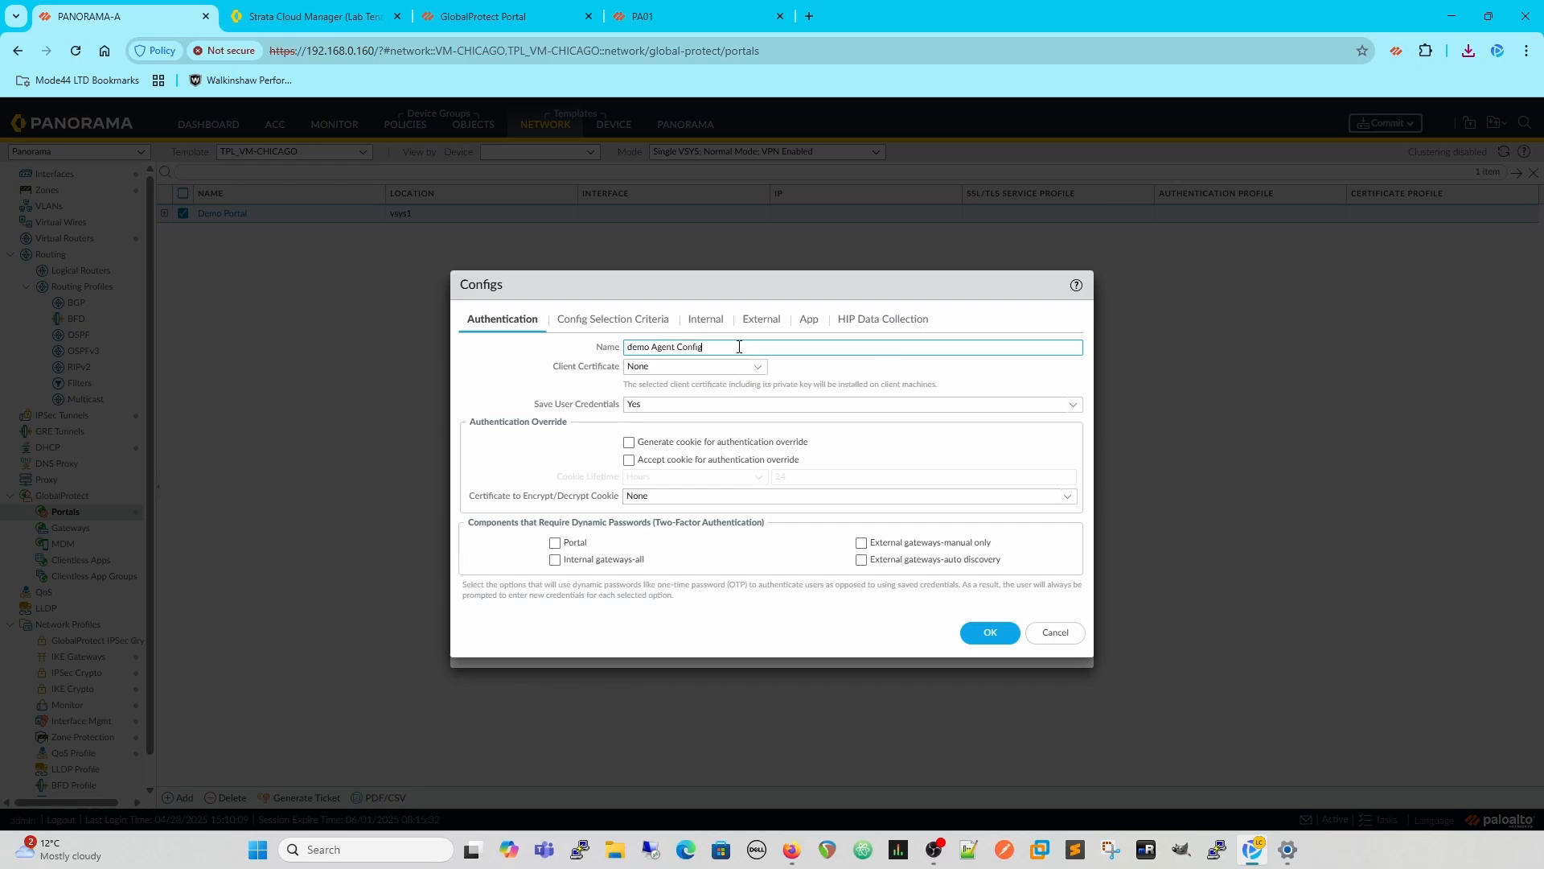
- Set Allow User to Upgrade GlobalProtect App to Allow Transparently in the new agent config and confirm it
click(808, 321)
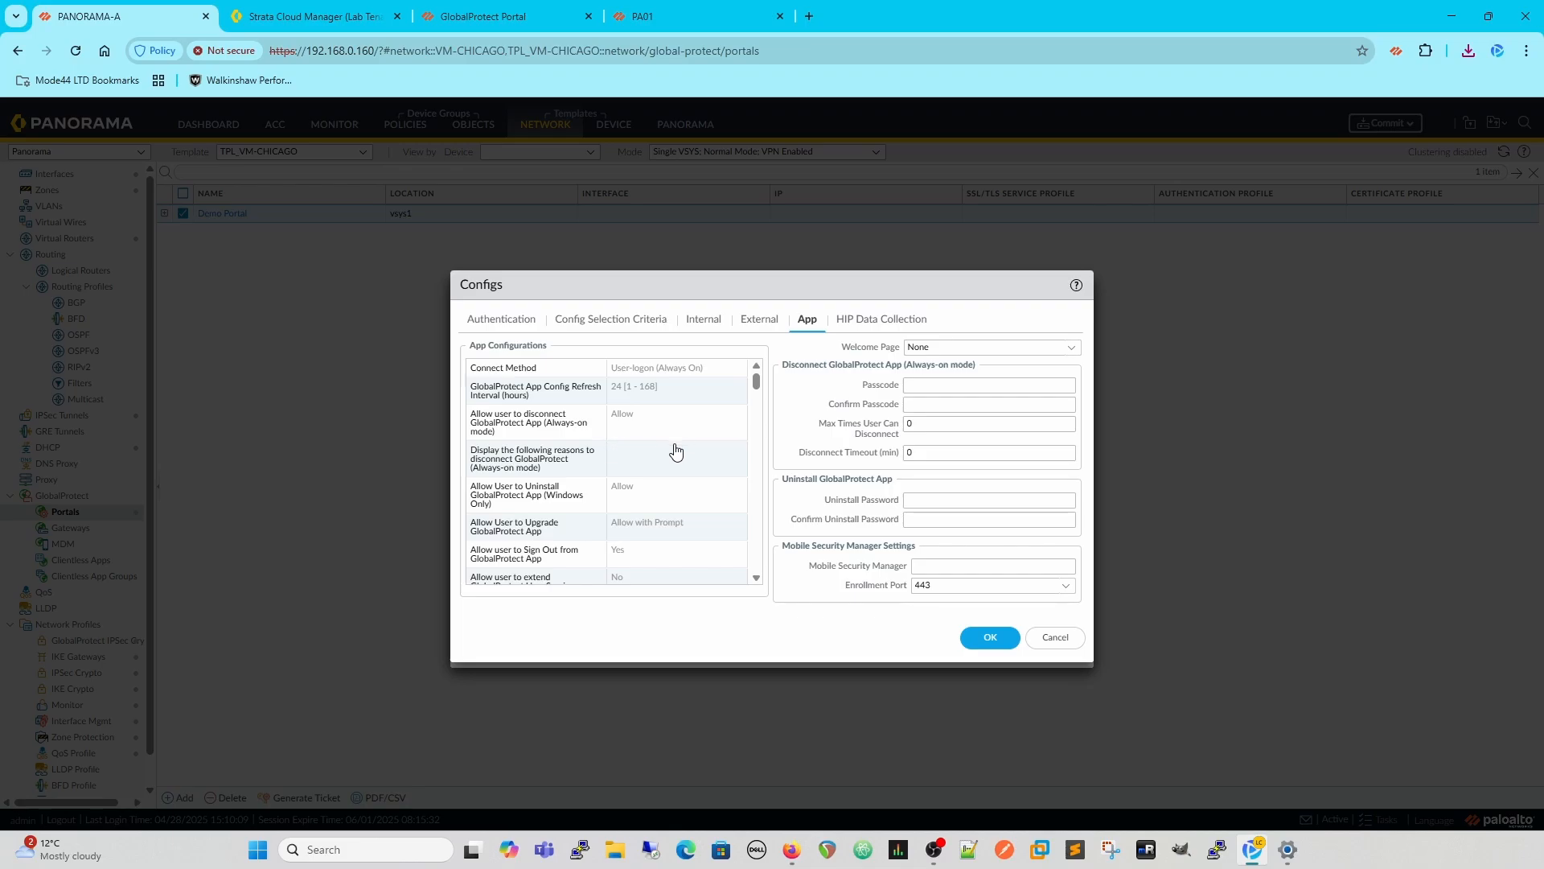
scroll(672, 448, down, 1)
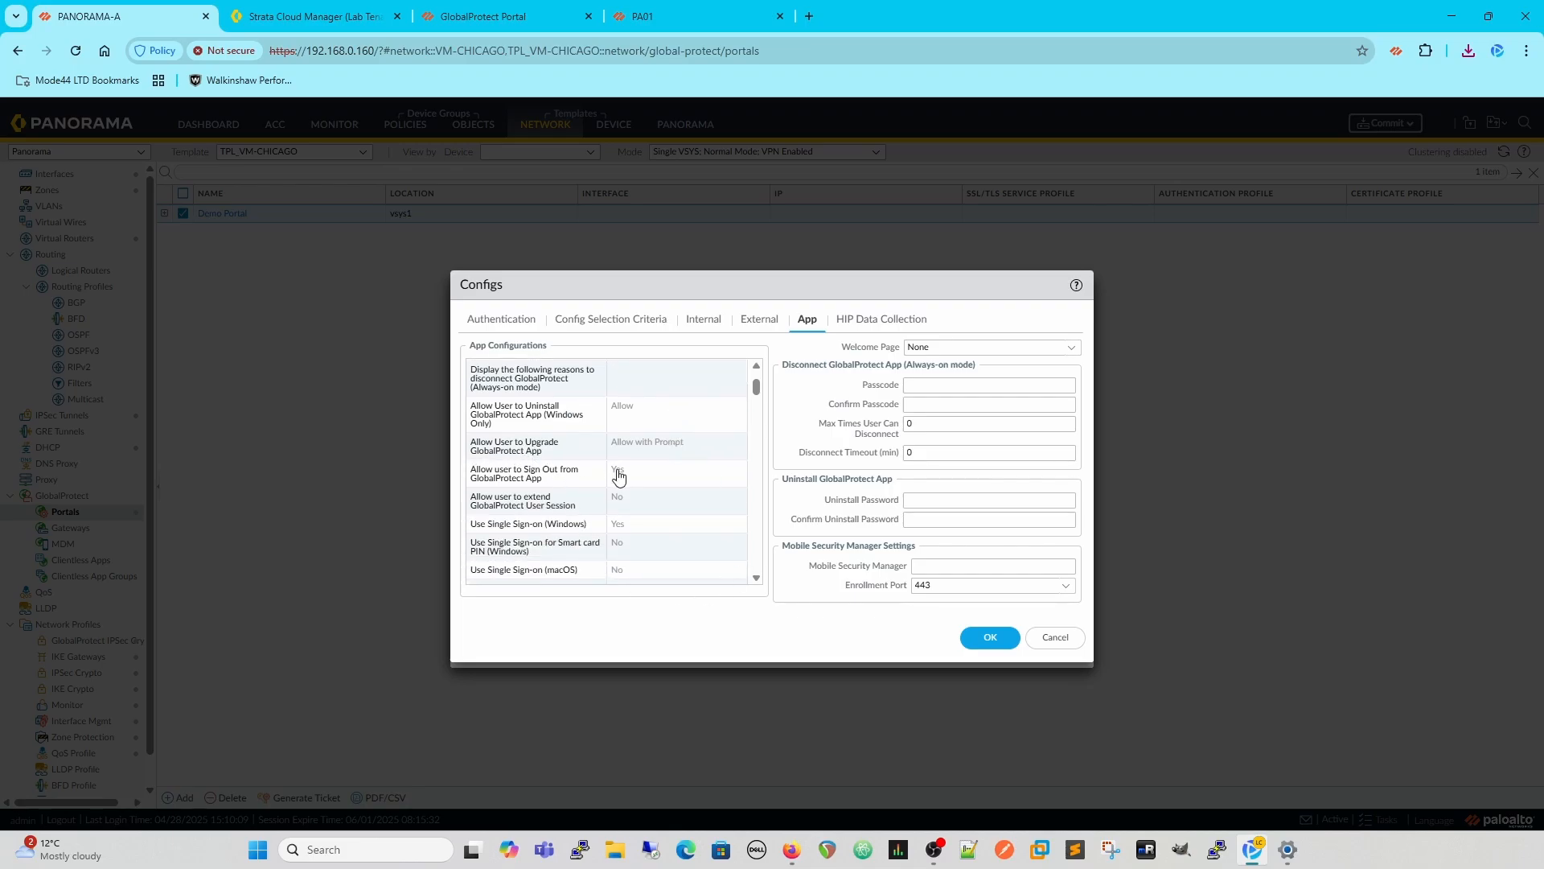
click(643, 451)
click(644, 450)
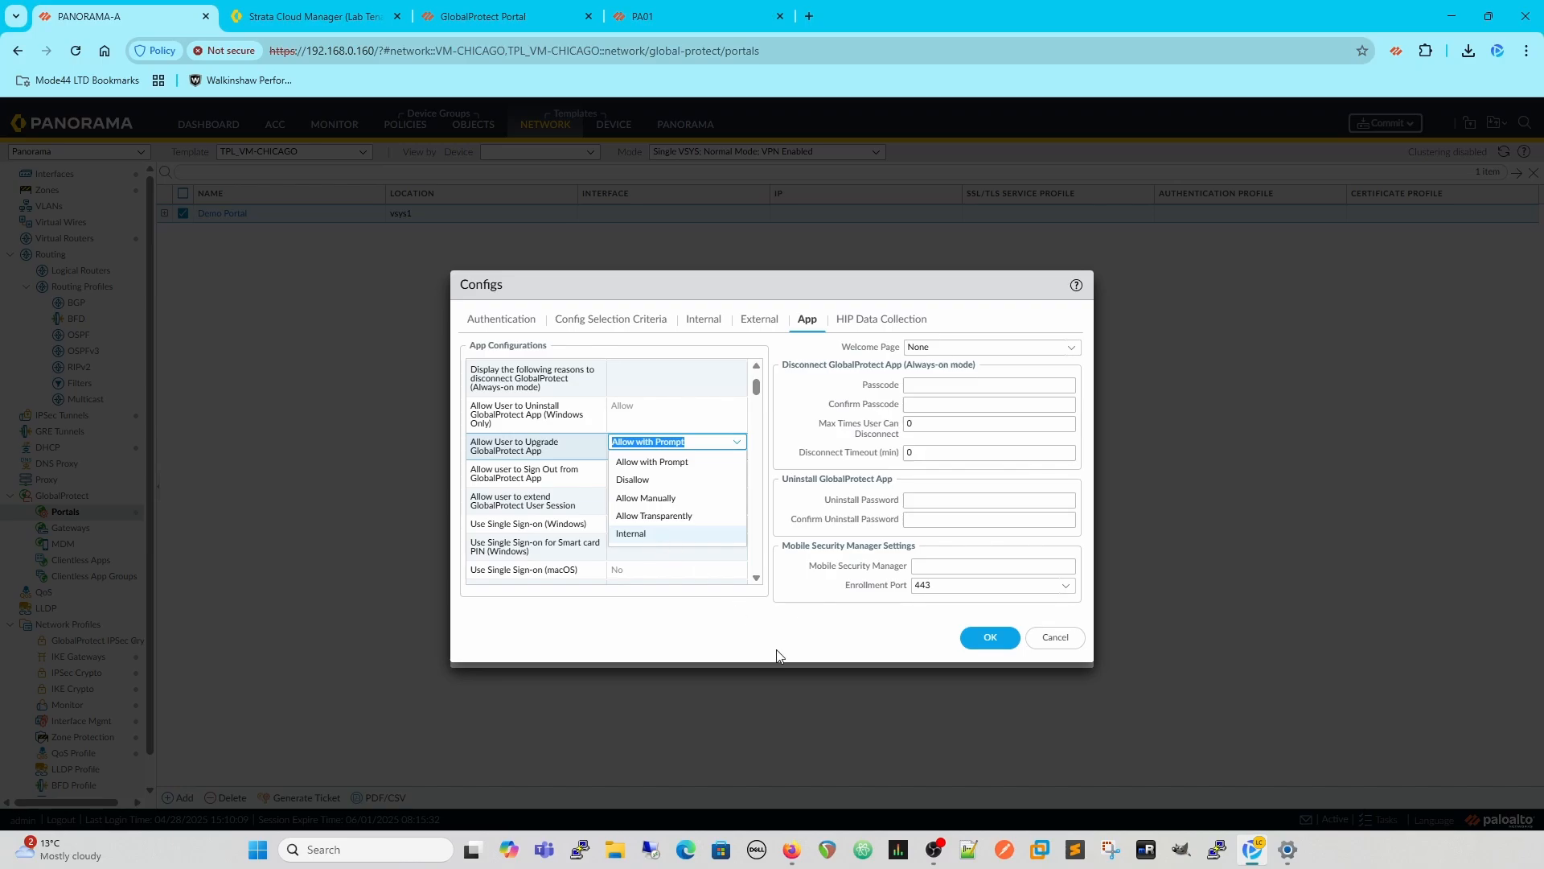
click(634, 515)
click(1004, 638)
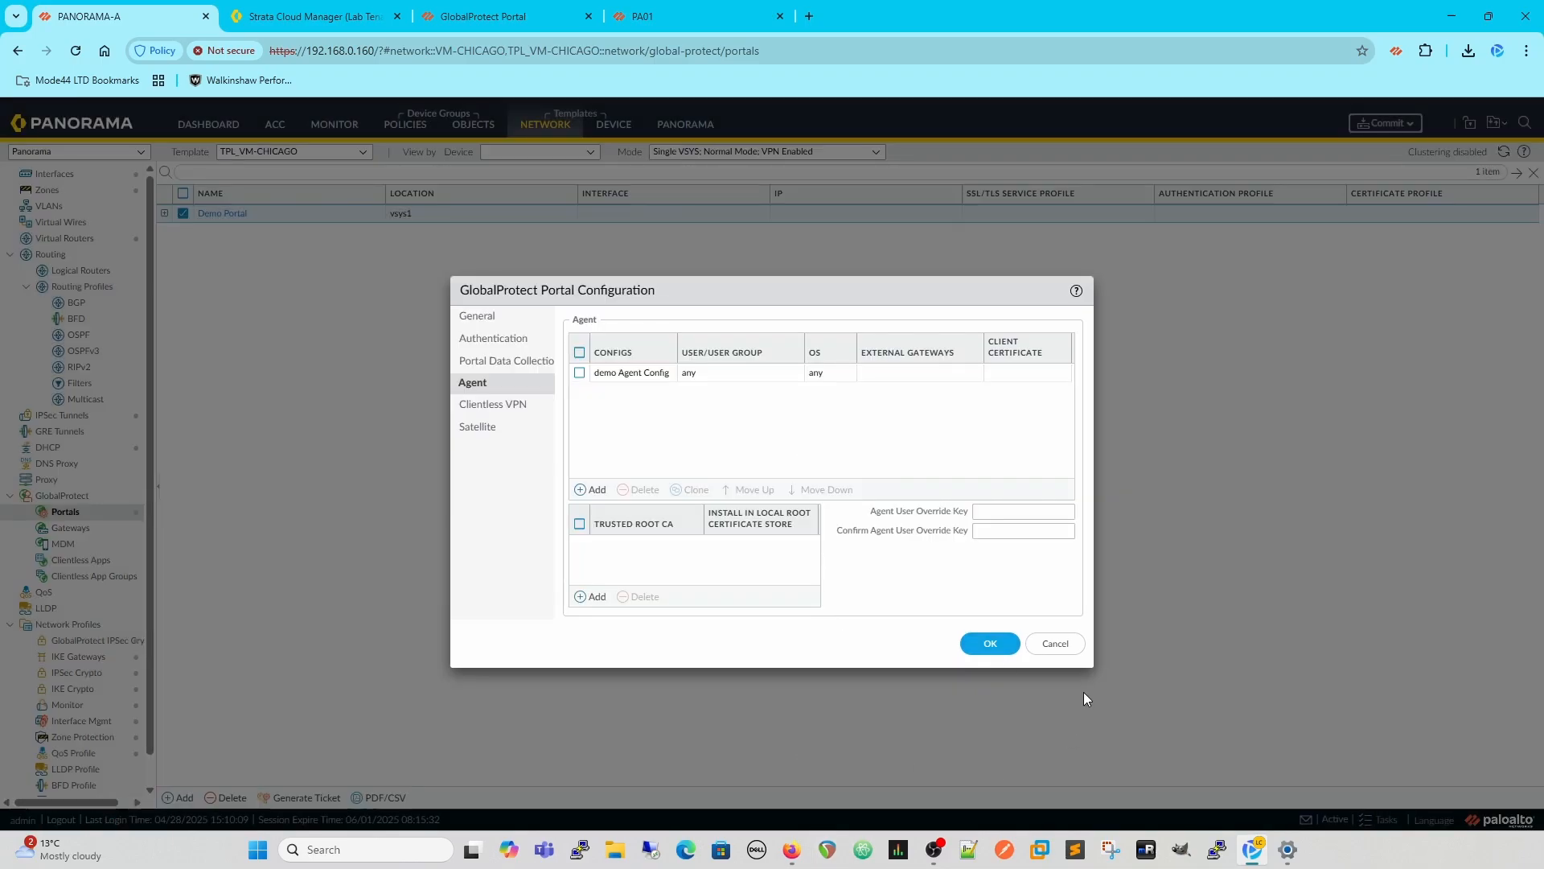
click(989, 642)
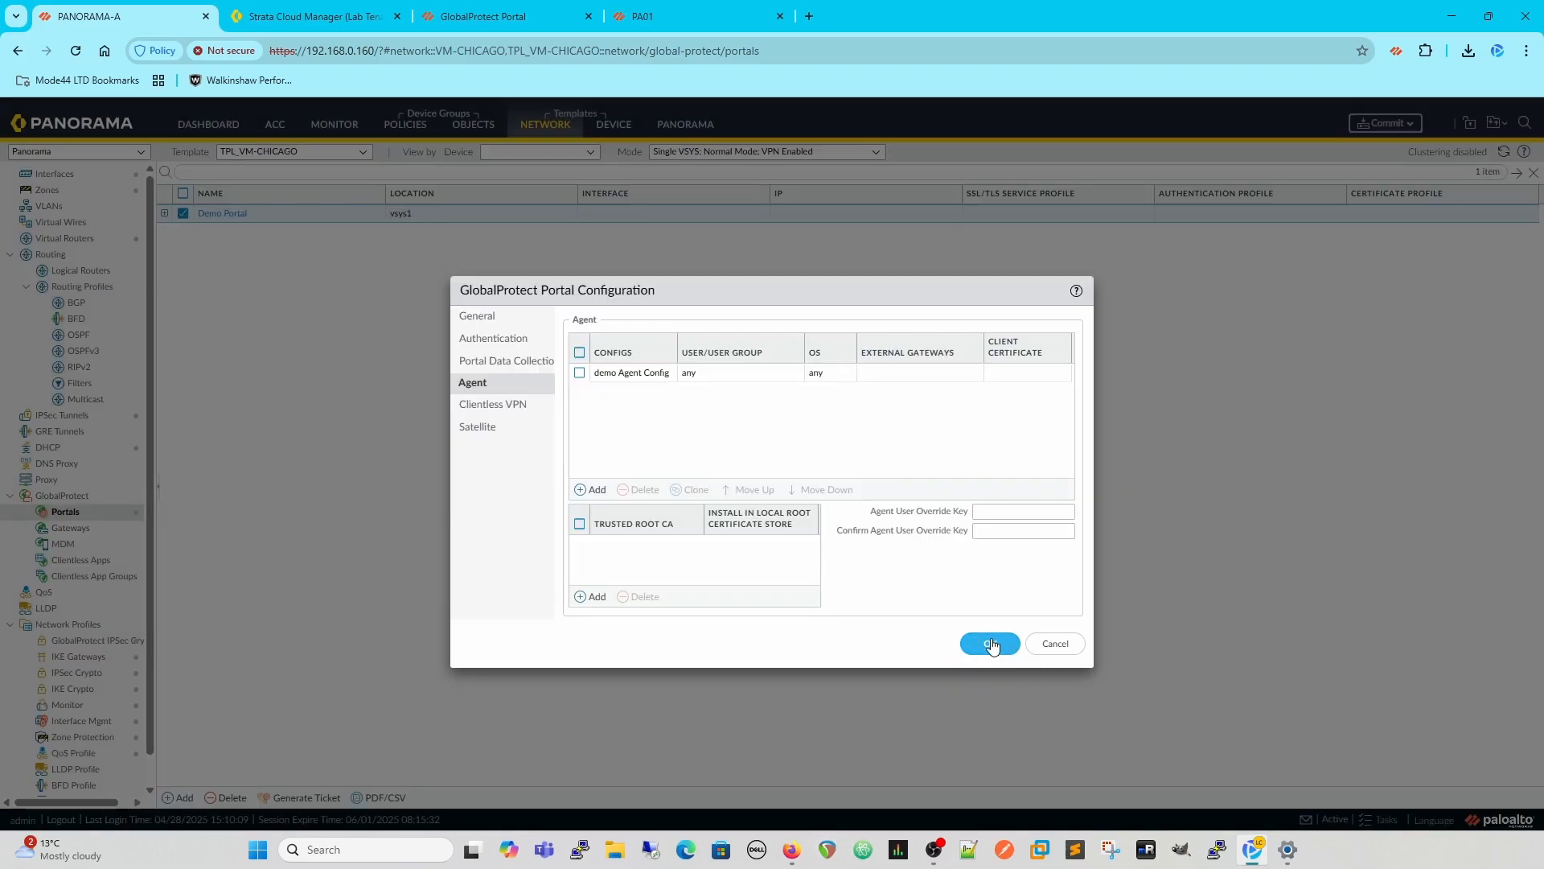